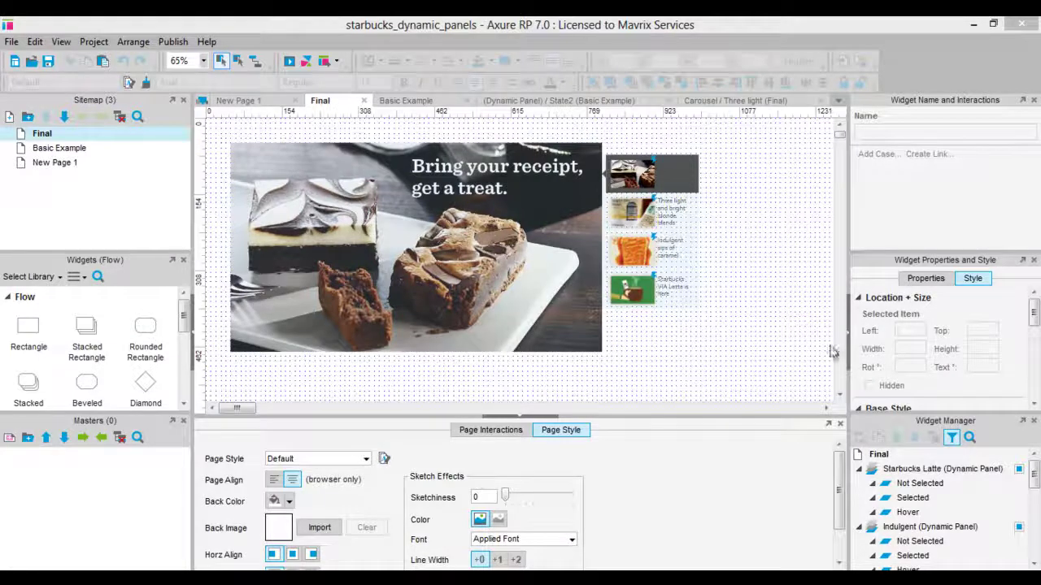
# Preview the prototype in Chrome with the Sitemap pane hidden.
pyautogui.click(175, 41)
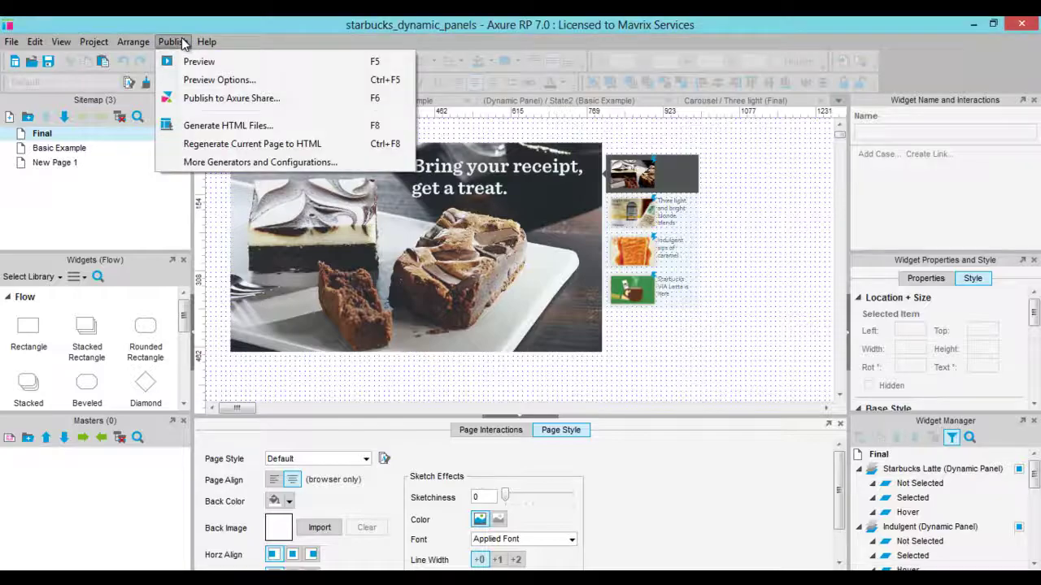
pyautogui.click(185, 59)
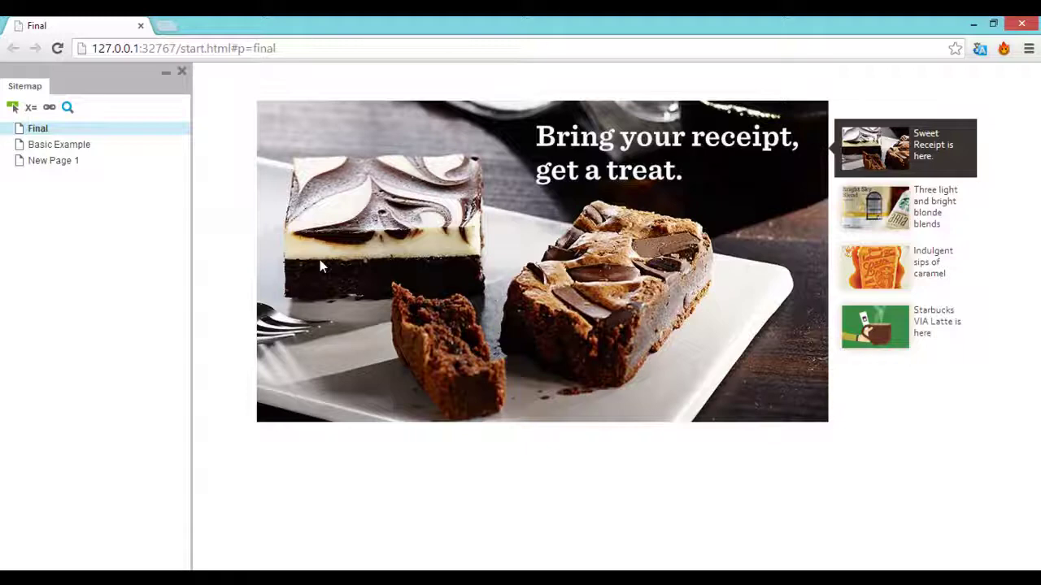
pyautogui.click(183, 73)
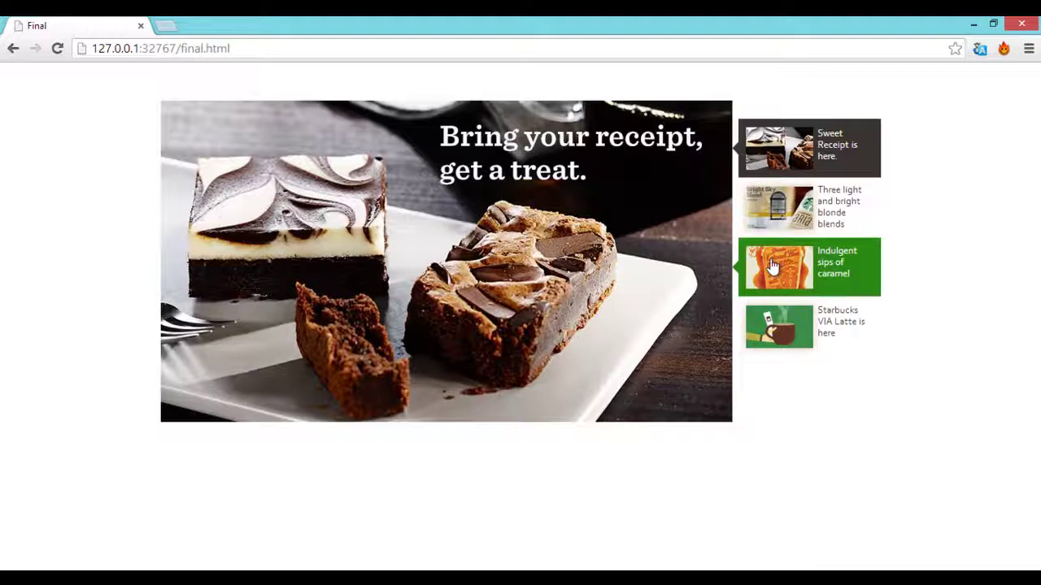
# Test the blonde blends, VIA Latte and Sweet Receipt thumbnails to switch the main slide.
pyautogui.click(765, 216)
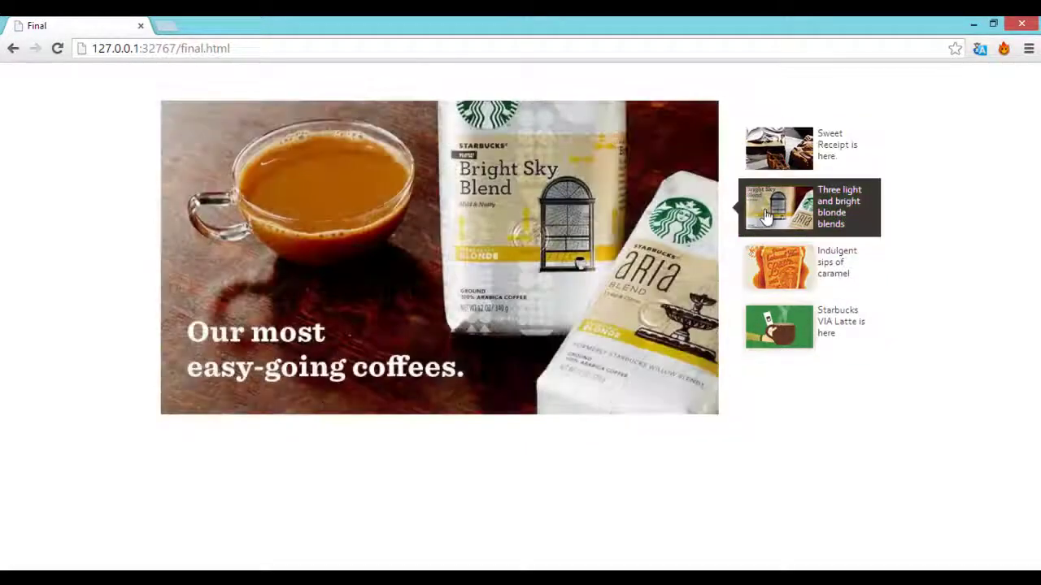
pyautogui.click(766, 326)
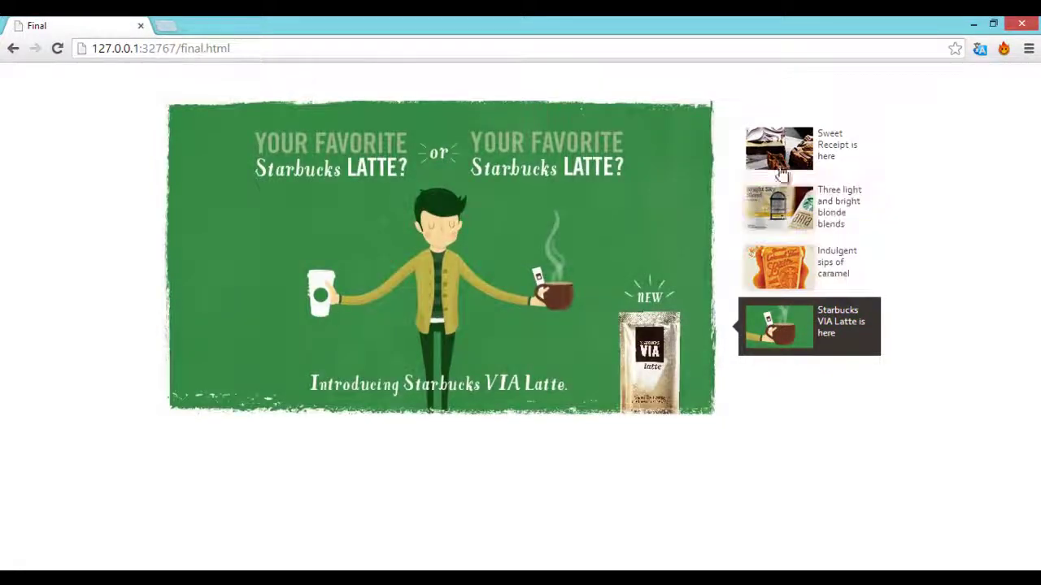
pyautogui.click(781, 161)
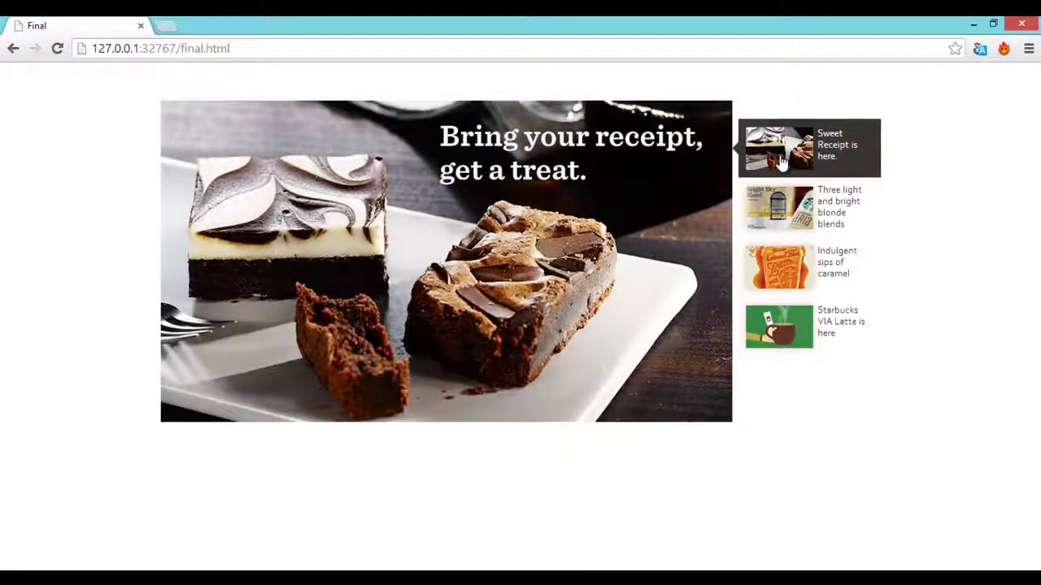
pyautogui.click(779, 207)
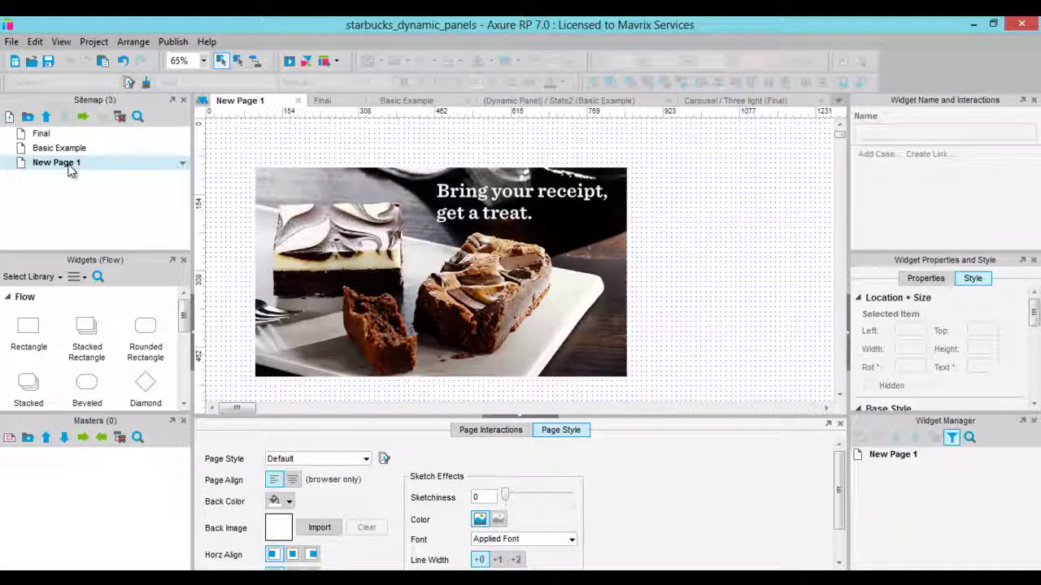
# Convert the brownie image into a dynamic panel and browse its More Events list.
pyautogui.rightClick(407, 259)
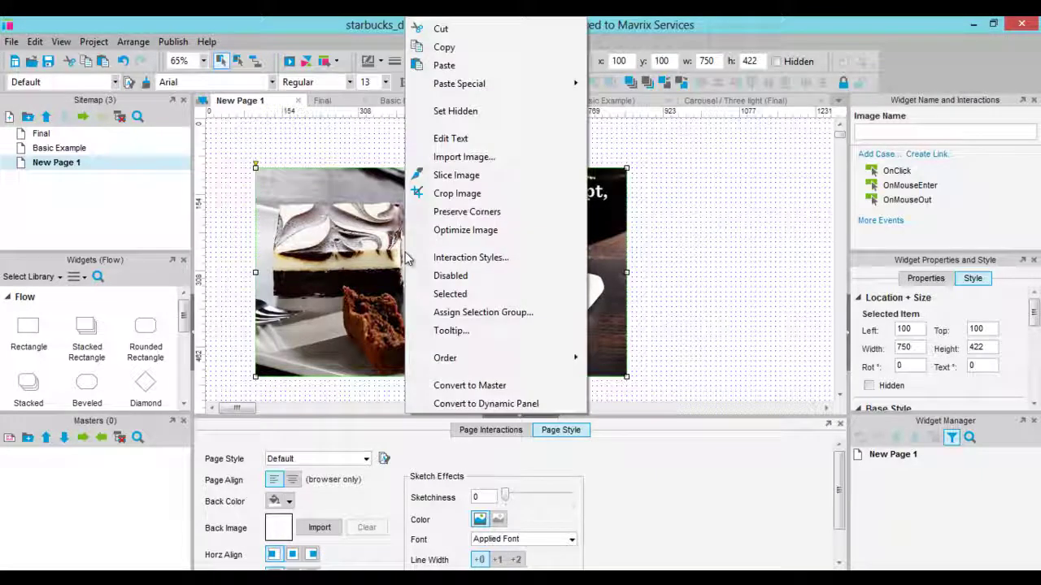
pyautogui.click(436, 404)
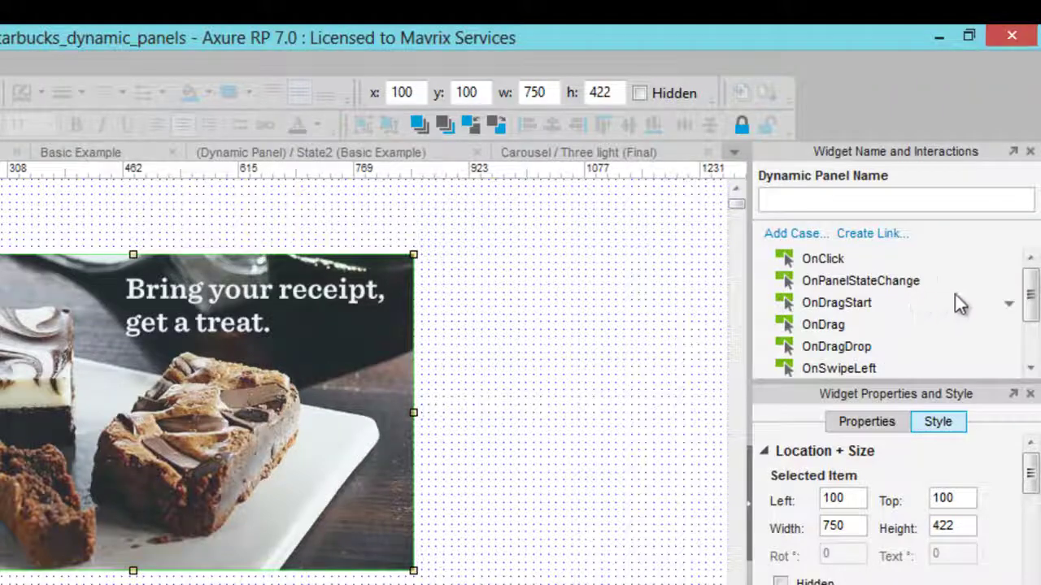
pyautogui.moveTo(1031, 295); pyautogui.dragTo(1032, 333)
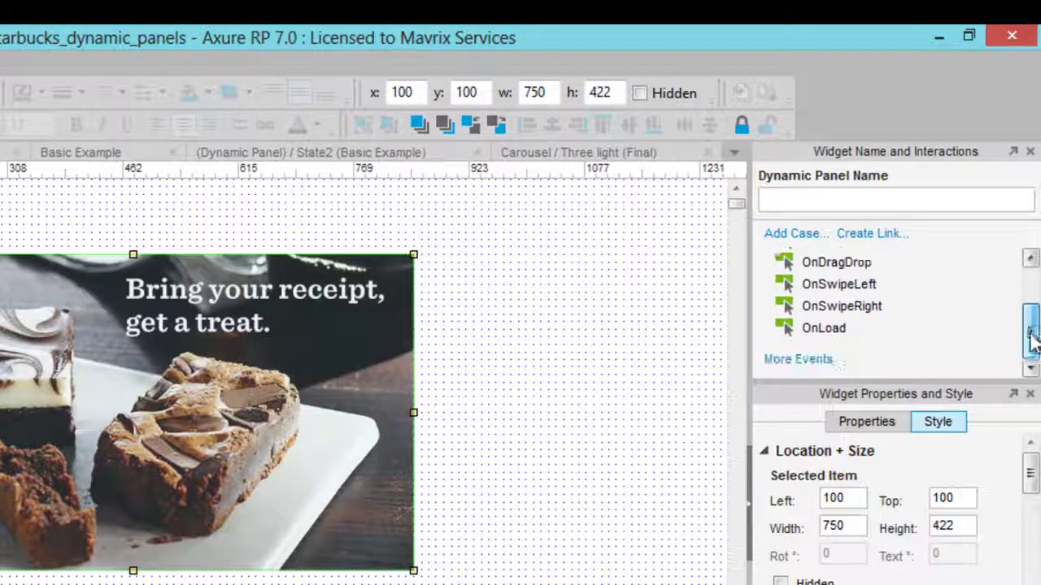
pyautogui.click(797, 360)
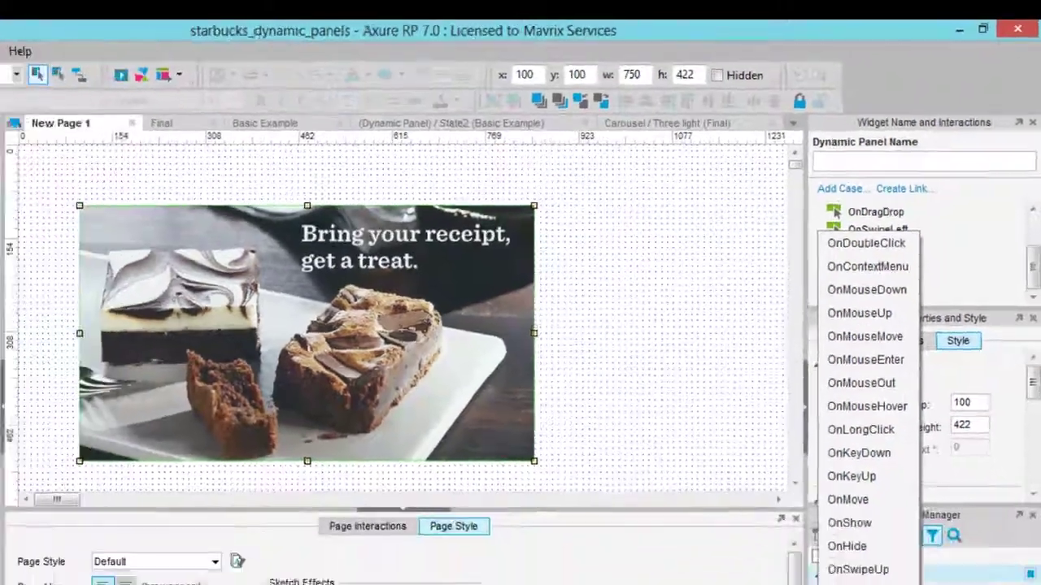
pyautogui.click(537, 349)
pyautogui.click(537, 349)
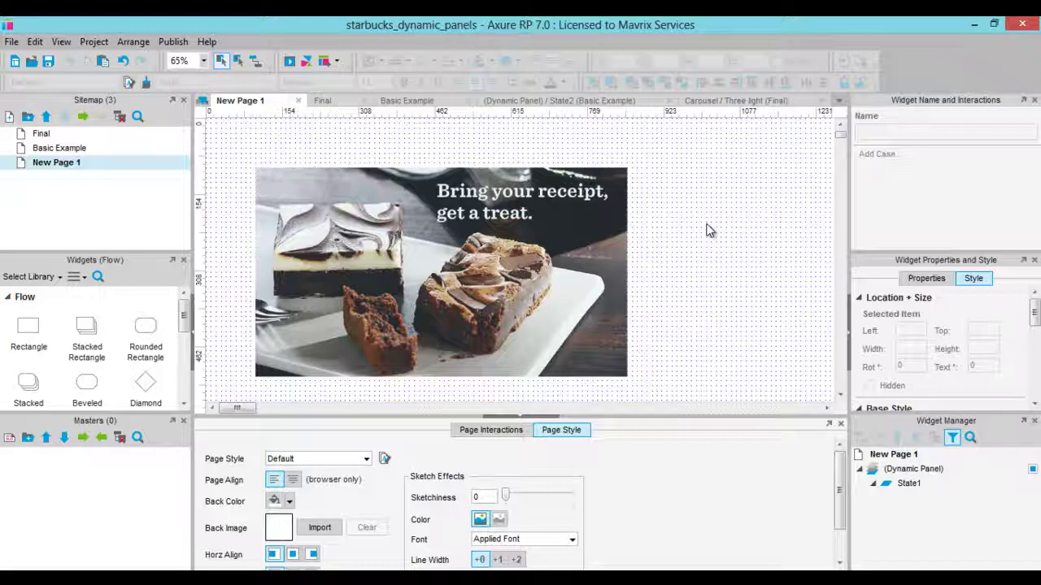
# In State1 at 50% zoom, paste the coffee-bags image beside the brownie at y 0.
pyautogui.click(911, 485)
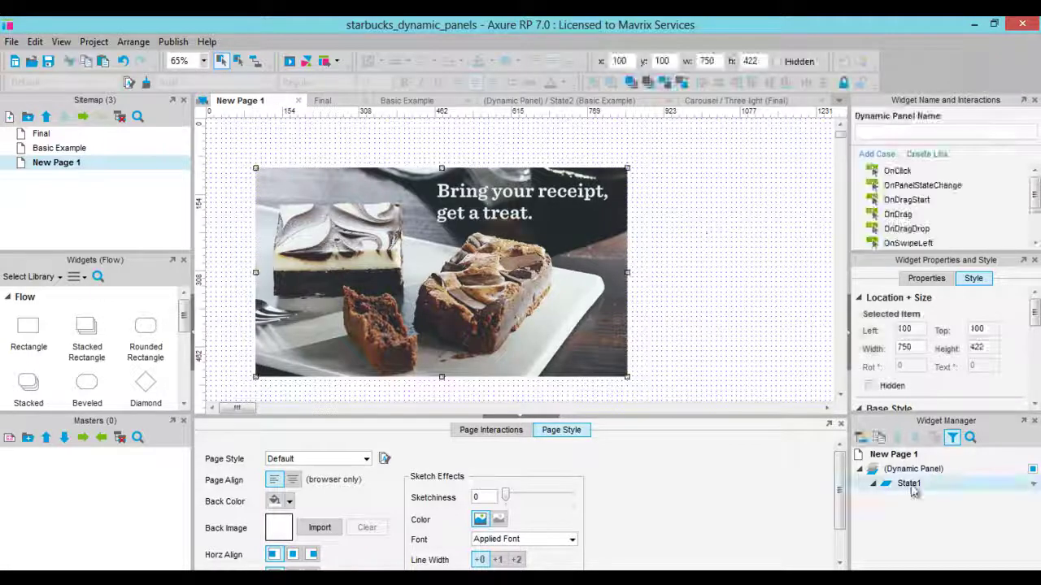
pyautogui.doubleClick(909, 484)
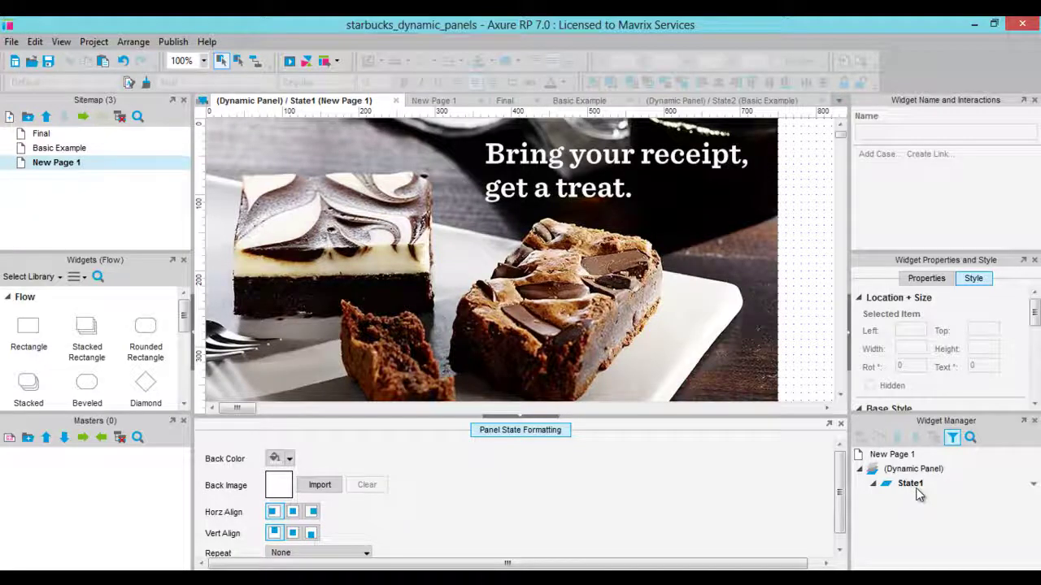
pyautogui.hotkey('ctrl', '-')
pyautogui.hotkey('ctrl', '-')
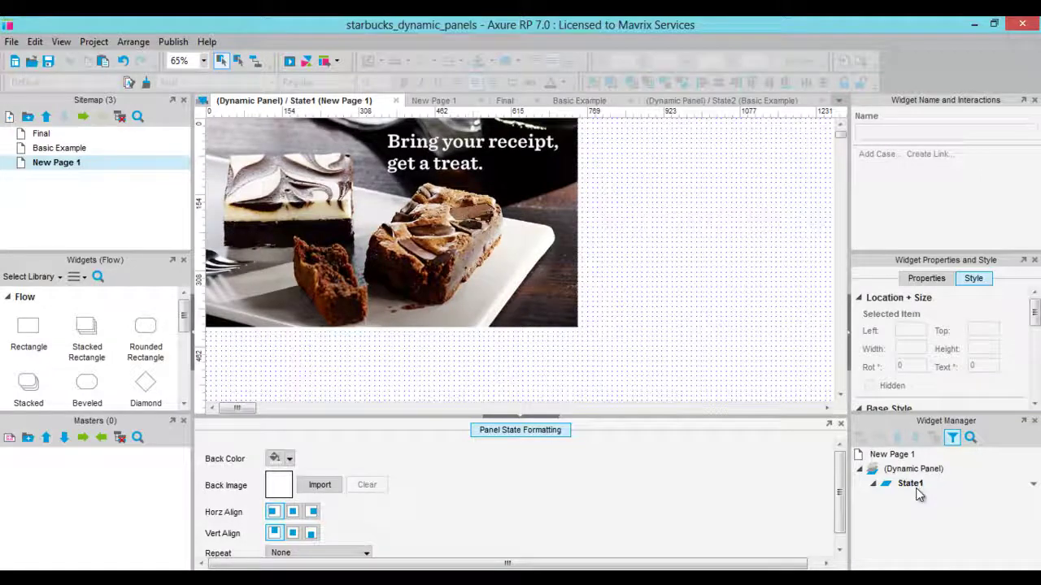
pyautogui.hotkey('ctrl', '-')
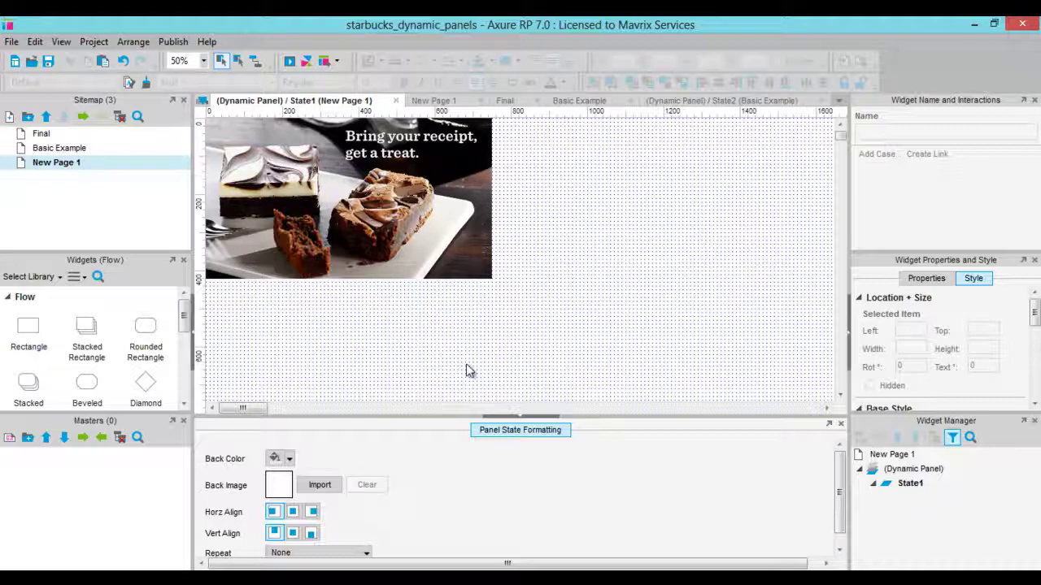
pyautogui.hotkey('ctrl', 'v')
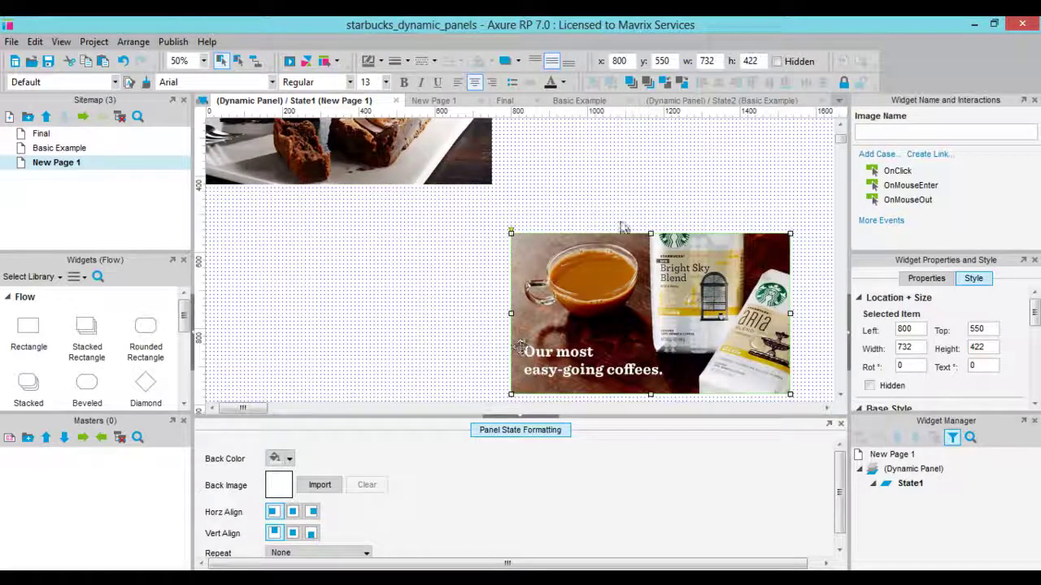
pyautogui.scroll(2, 623, 228)
pyautogui.moveTo(582, 348); pyautogui.dragTo(579, 140)
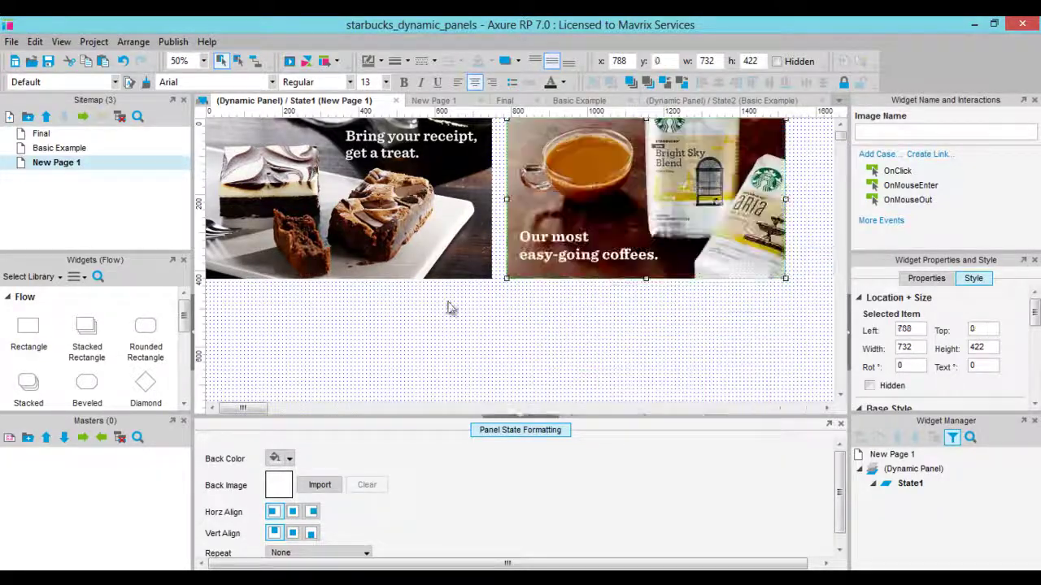
pyautogui.doubleClick(70, 164)
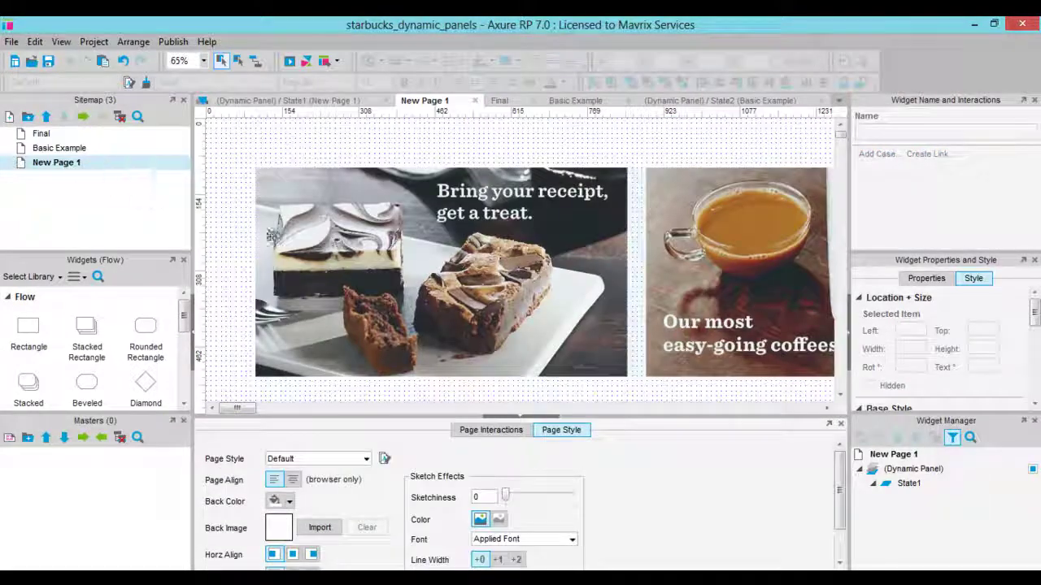
# Narrow the dynamic panel to 760 px wide so only the brownie image shows.
pyautogui.scroll(-2, 282, 242)
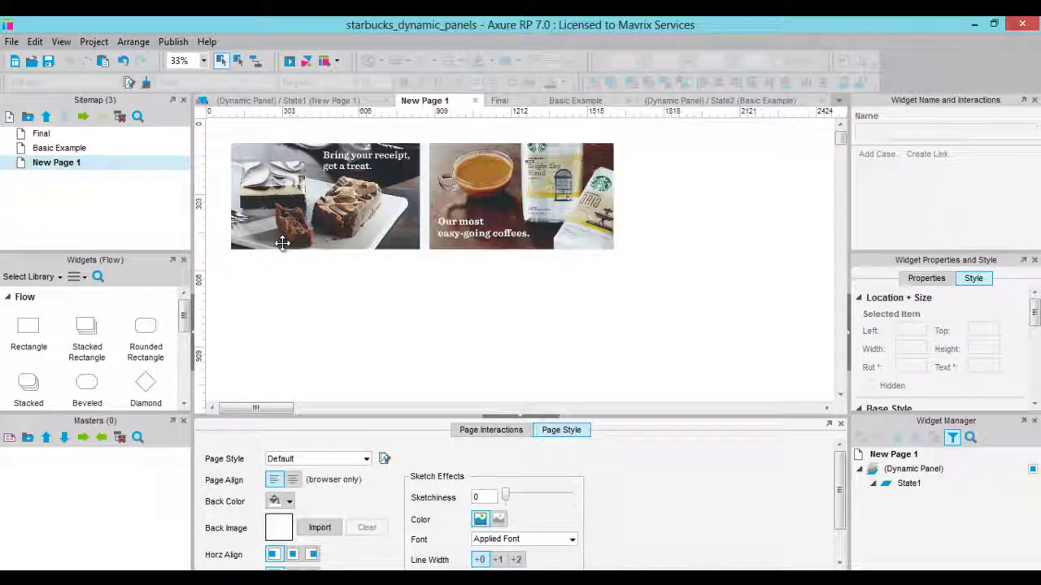
pyautogui.scroll(1, 281, 242)
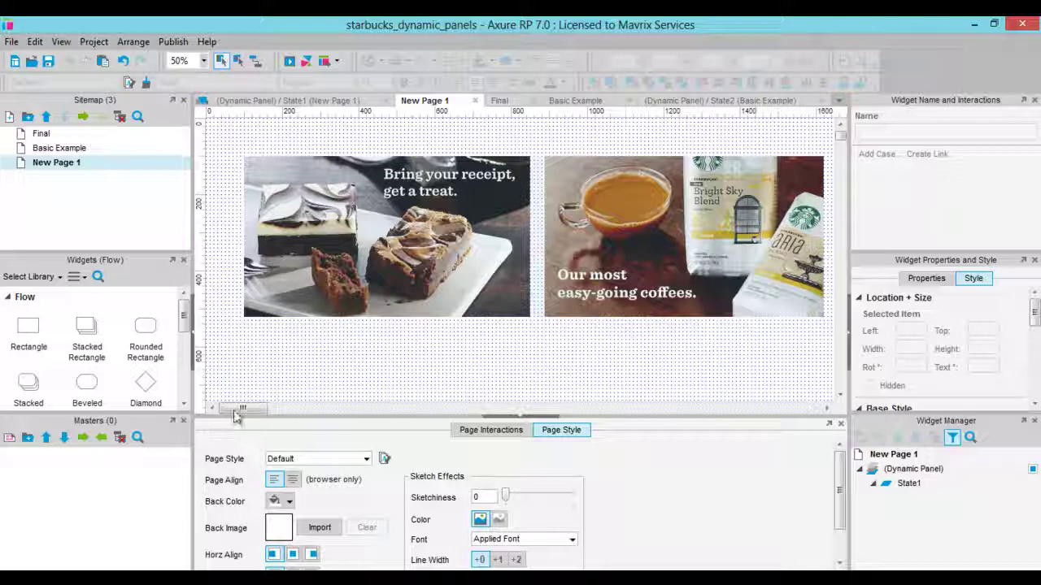
pyautogui.moveTo(234, 409); pyautogui.dragTo(235, 409)
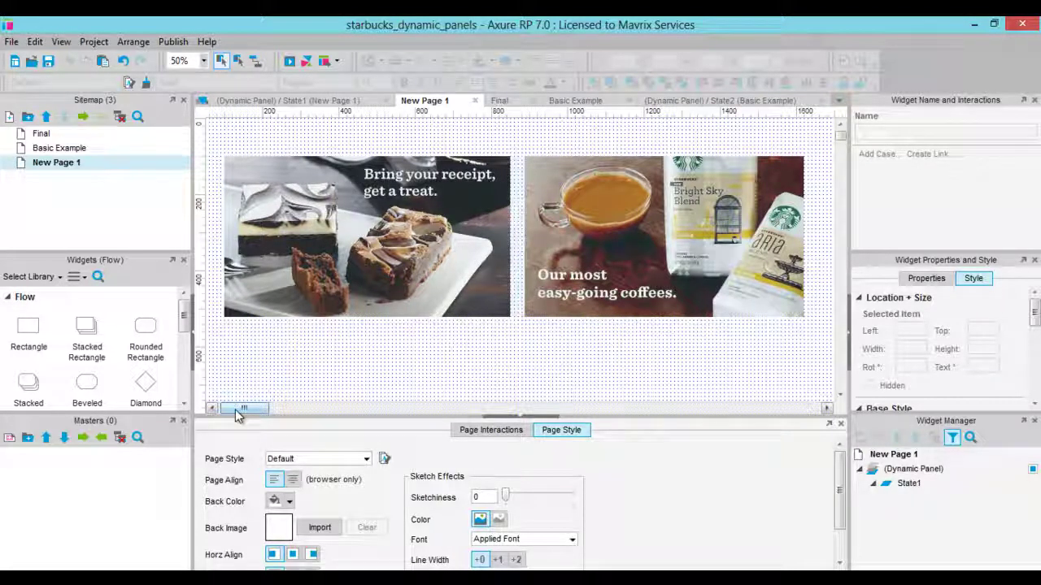
pyautogui.click(771, 243)
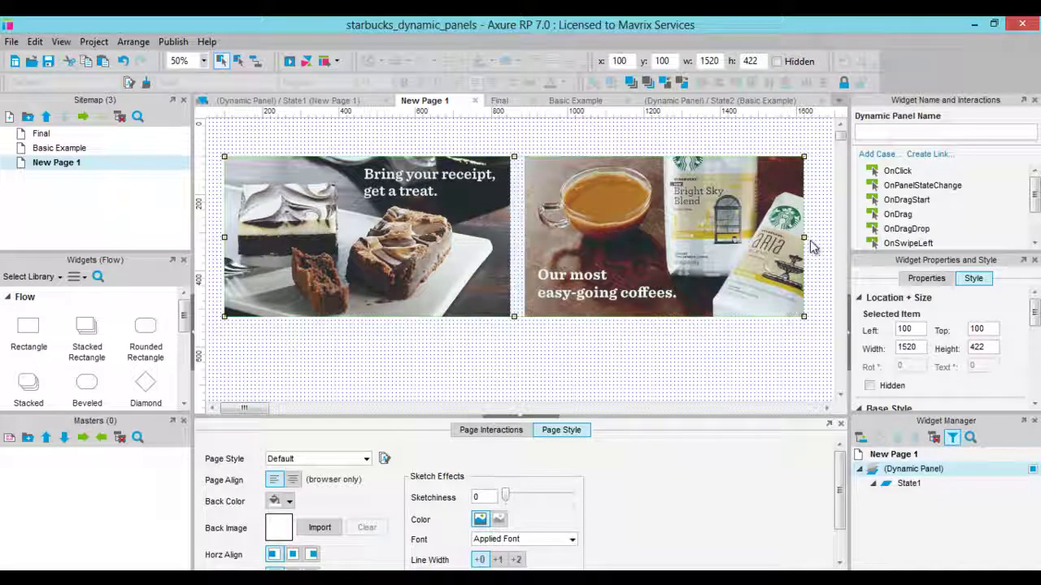
pyautogui.moveTo(808, 239); pyautogui.dragTo(515, 248)
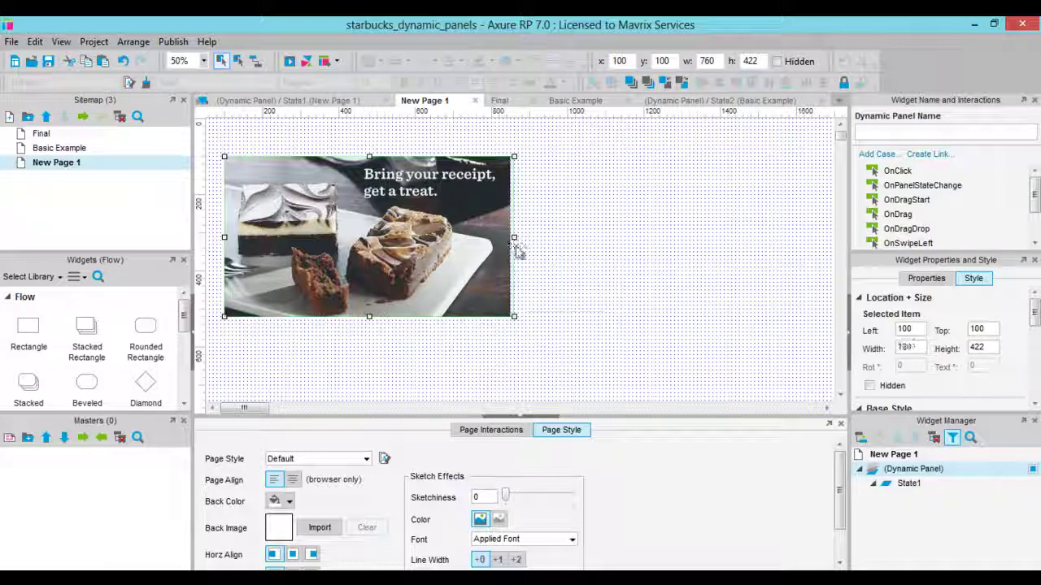
# Unhide the dynamic panel in Widget Manager so it shows on the canvas.
pyautogui.click(574, 283)
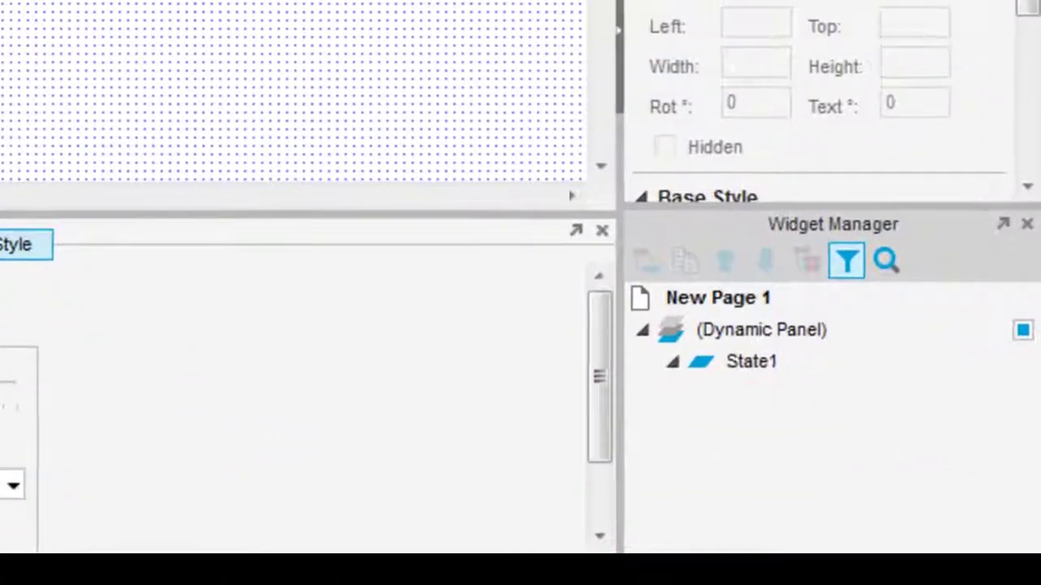
pyautogui.moveTo(1023, 334)
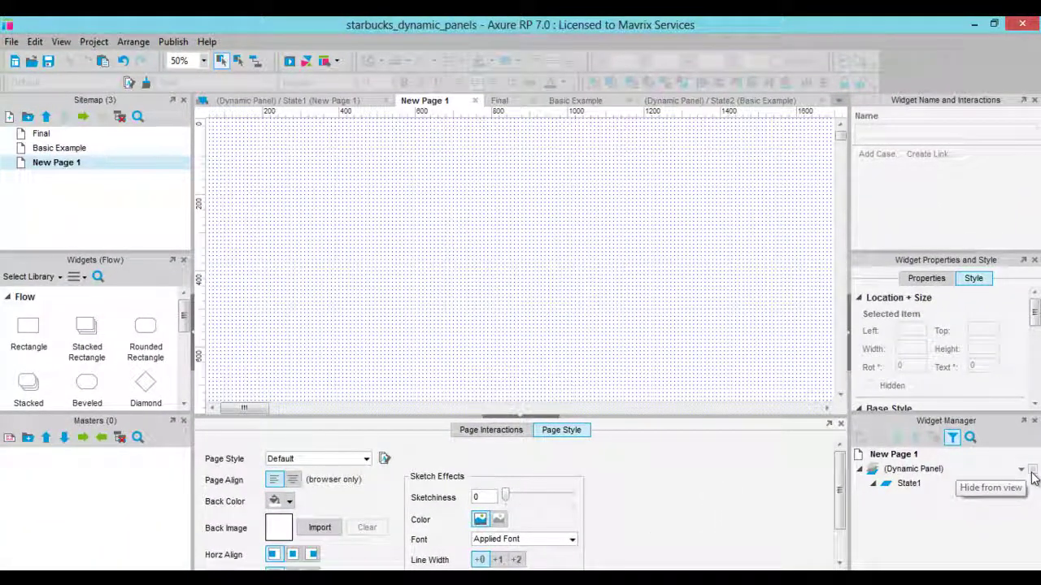
pyautogui.click(1033, 475)
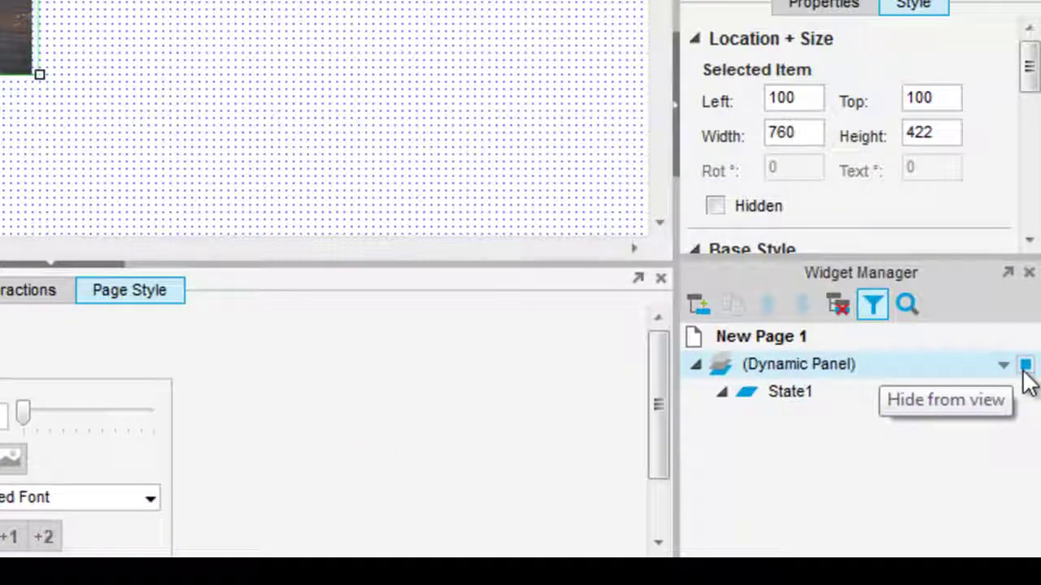
# Add a State2 to the dynamic panel.
pyautogui.click(820, 400)
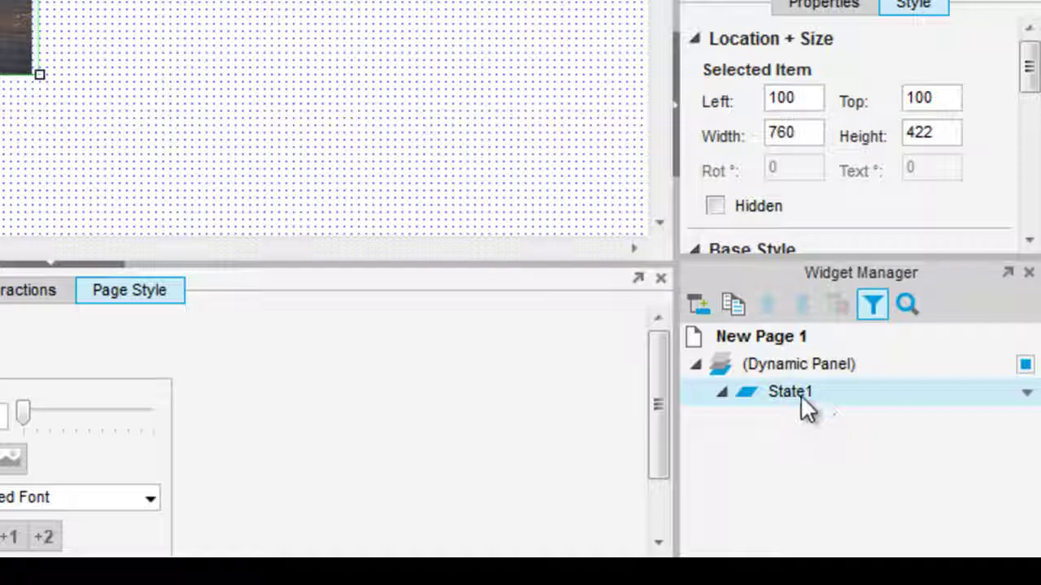
pyautogui.rightClick(800, 394)
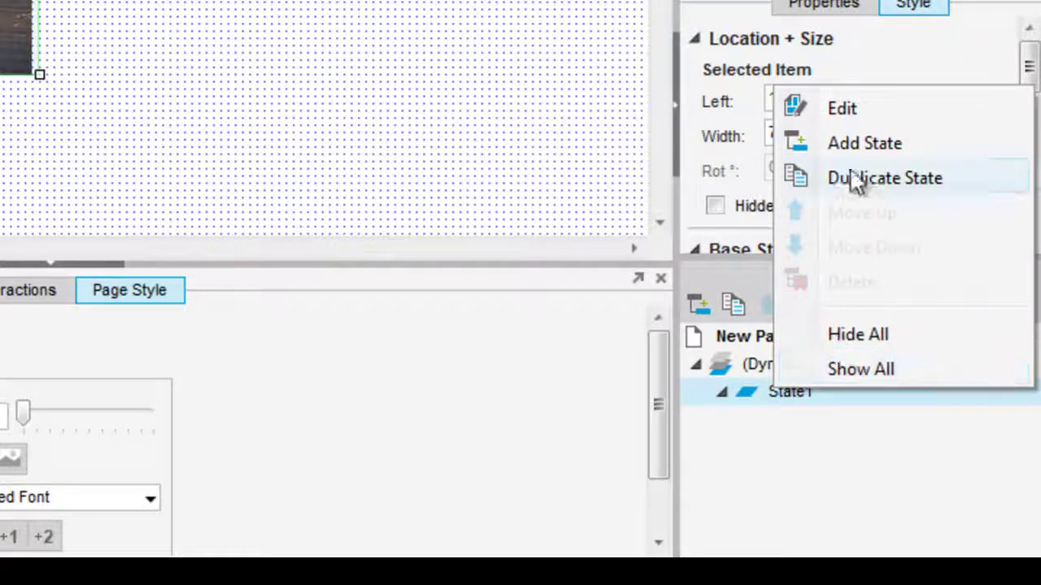
pyautogui.click(849, 140)
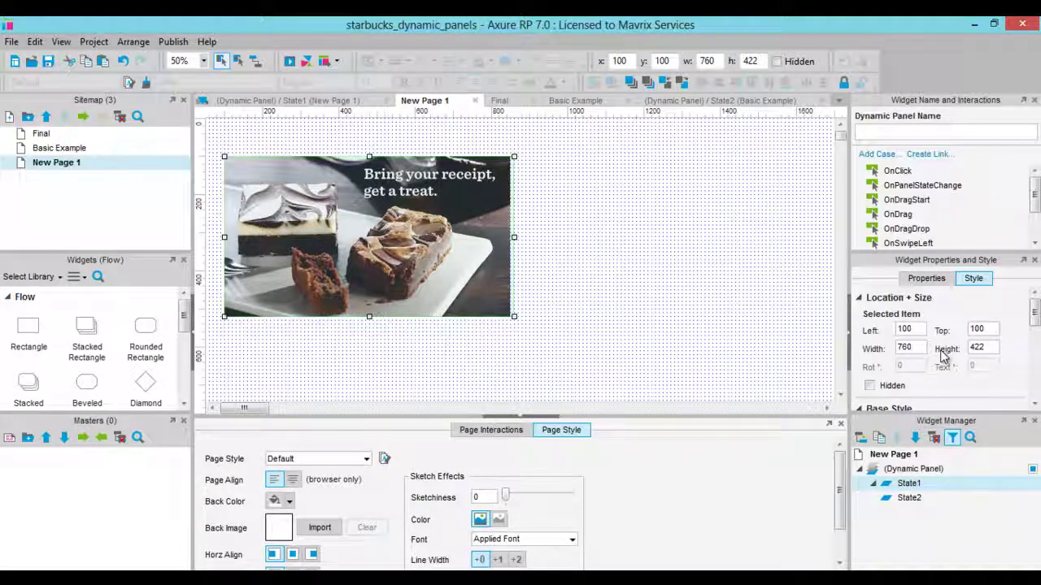
# Move the coffee image in State2 to its top-left corner at 0, 0.
pyautogui.doubleClick(369, 236)
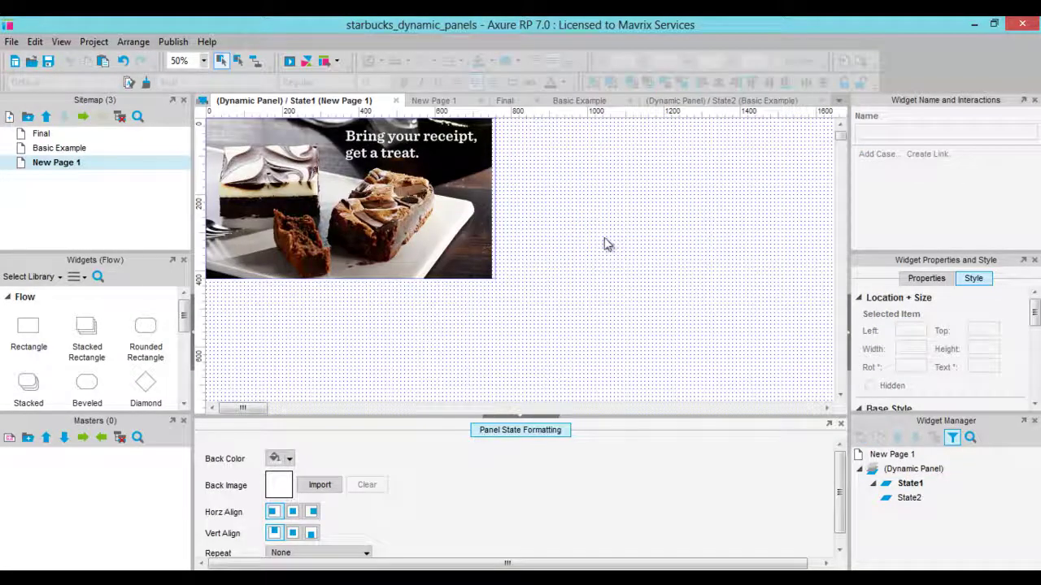
pyautogui.doubleClick(908, 497)
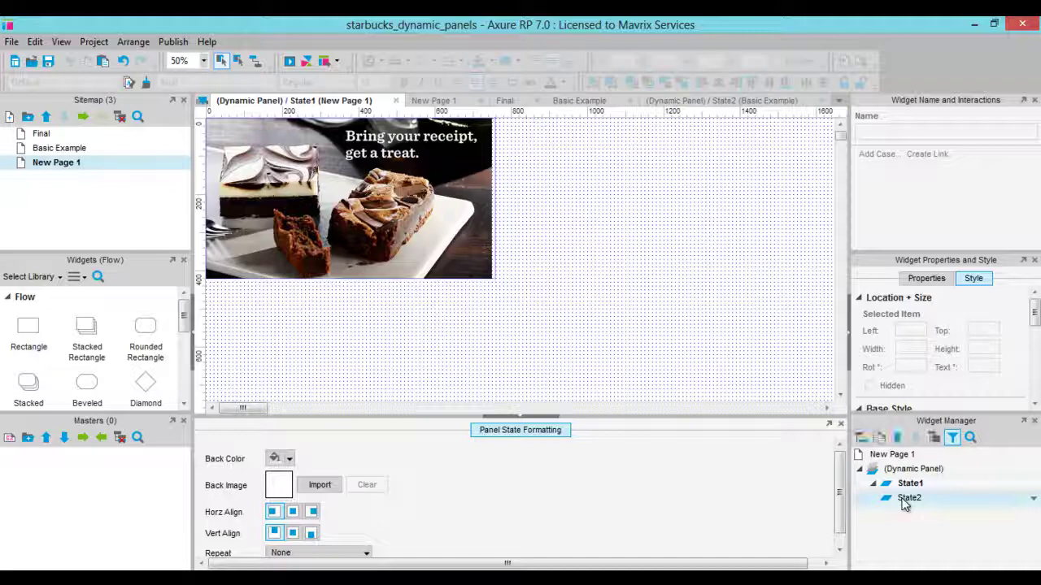
pyautogui.moveTo(604, 239); pyautogui.dragTo(309, 247)
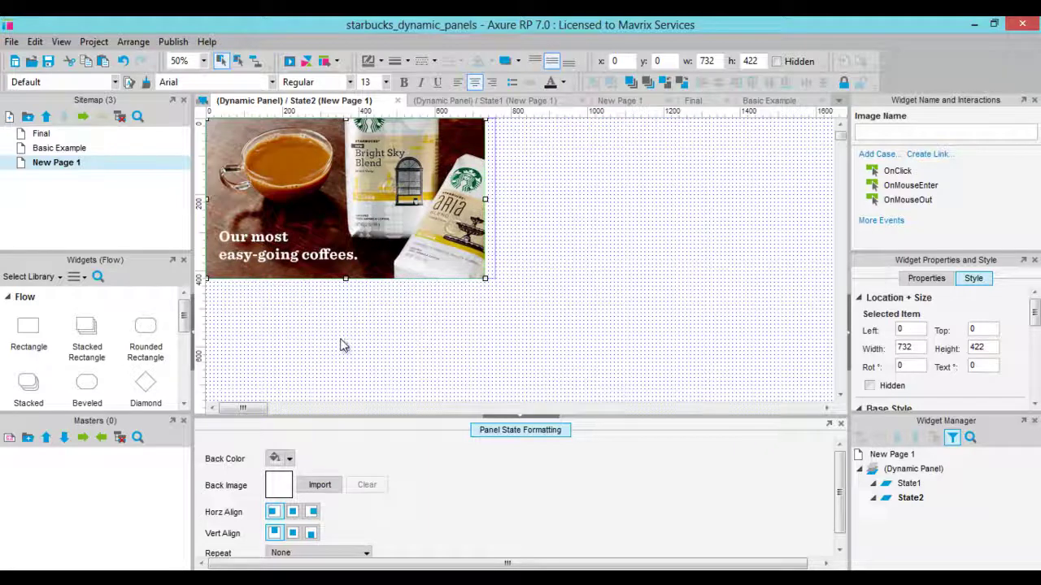
pyautogui.doubleClick(894, 456)
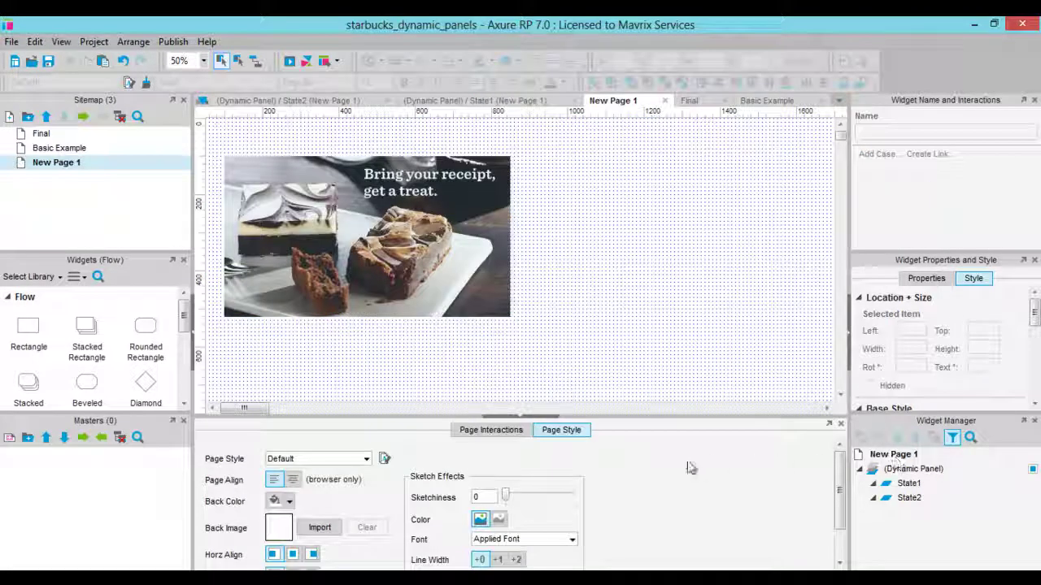
# Place a Button Shape from the Default library below the dessert image.
pyautogui.click(60, 277)
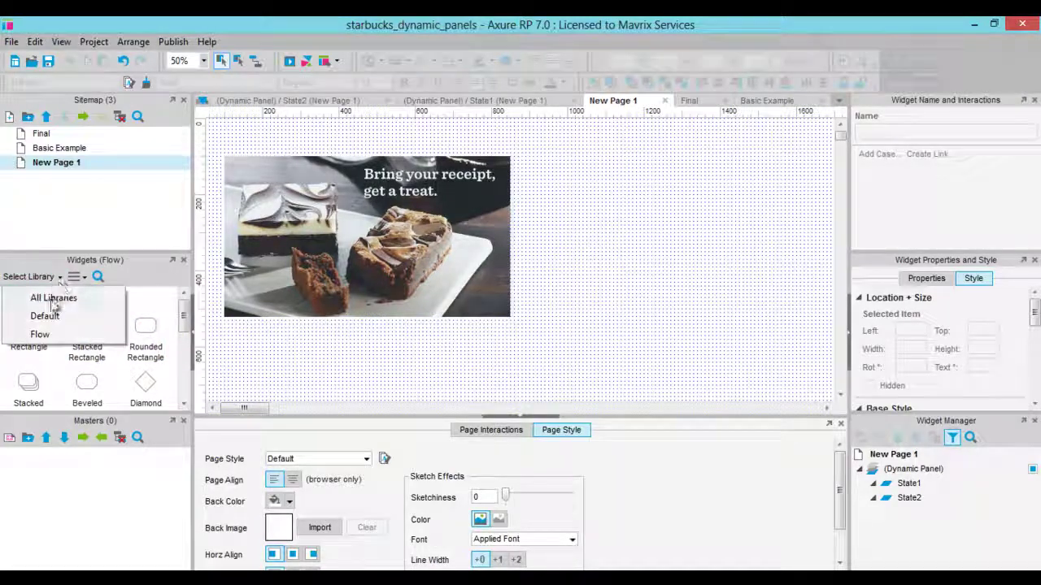
pyautogui.click(46, 317)
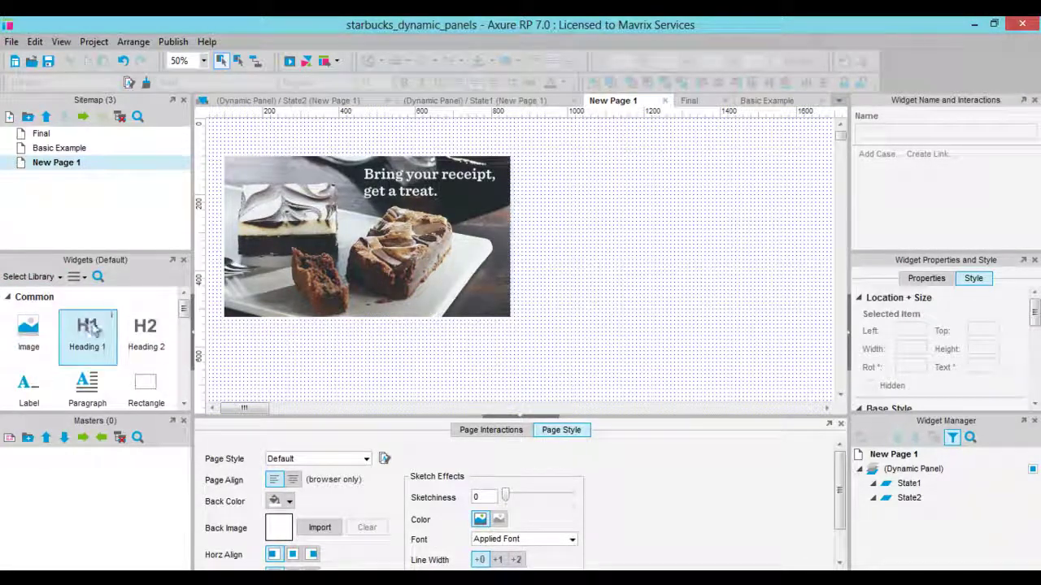
pyautogui.scroll(-3, 93, 333)
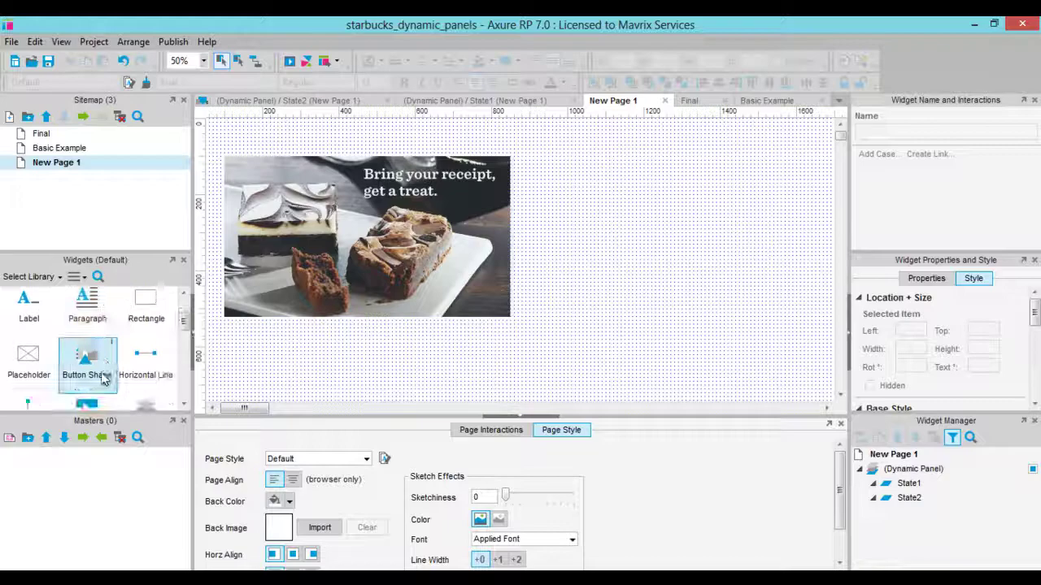
pyautogui.moveTo(103, 380); pyautogui.dragTo(376, 324)
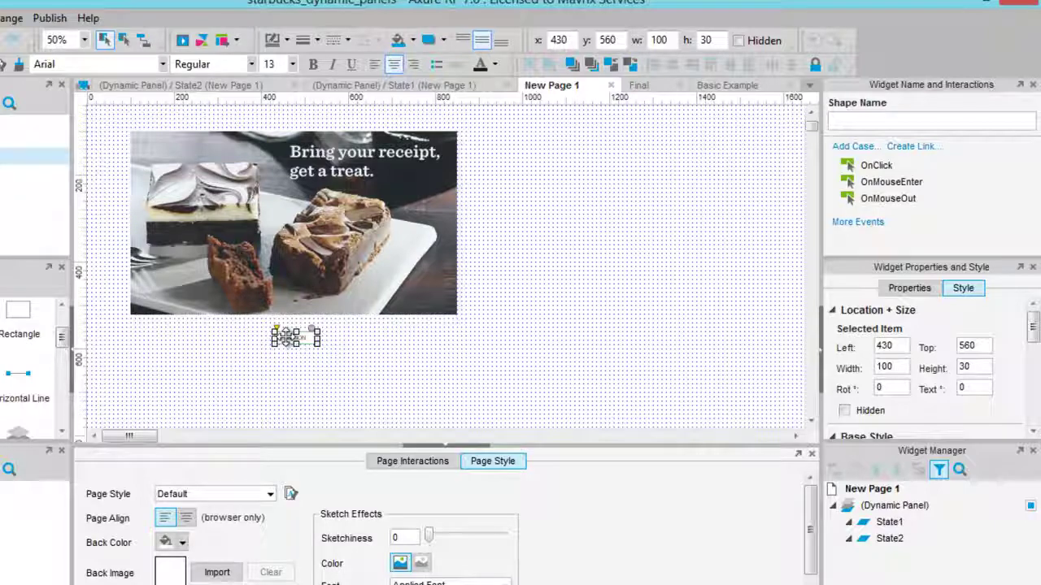
pyautogui.scroll(2, 286, 337)
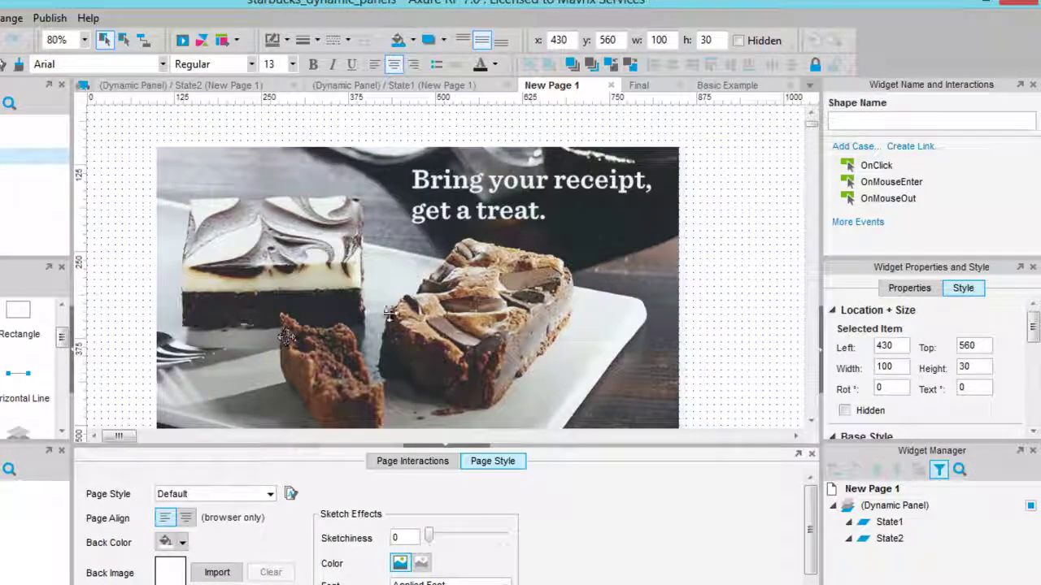
pyautogui.scroll(-3, 389, 313)
# Label the button 'Switch' and start adding its OnClick case.
pyautogui.doubleClick(418, 322)
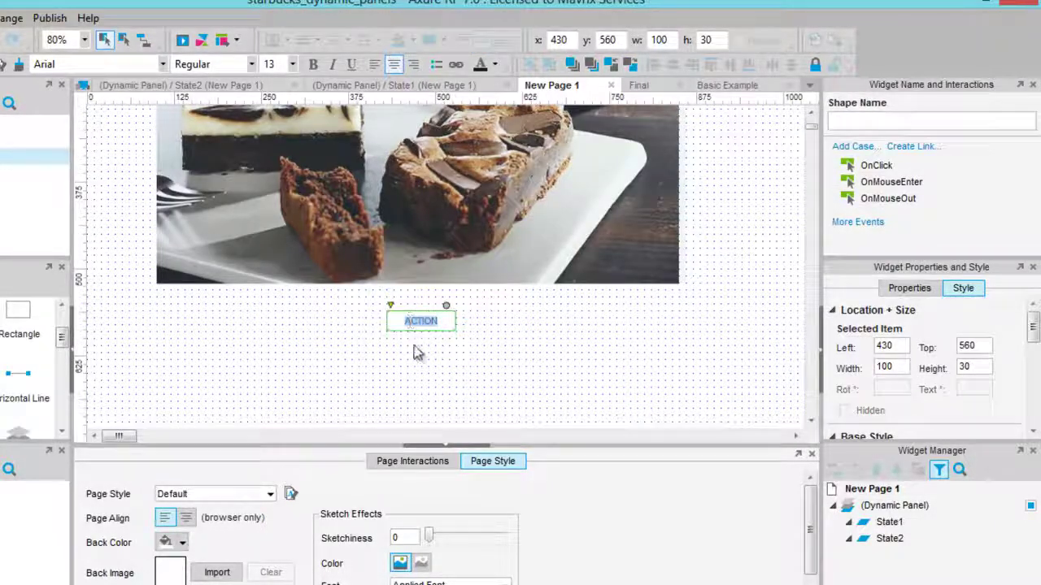
pyautogui.write('Switch')
pyautogui.click(425, 309)
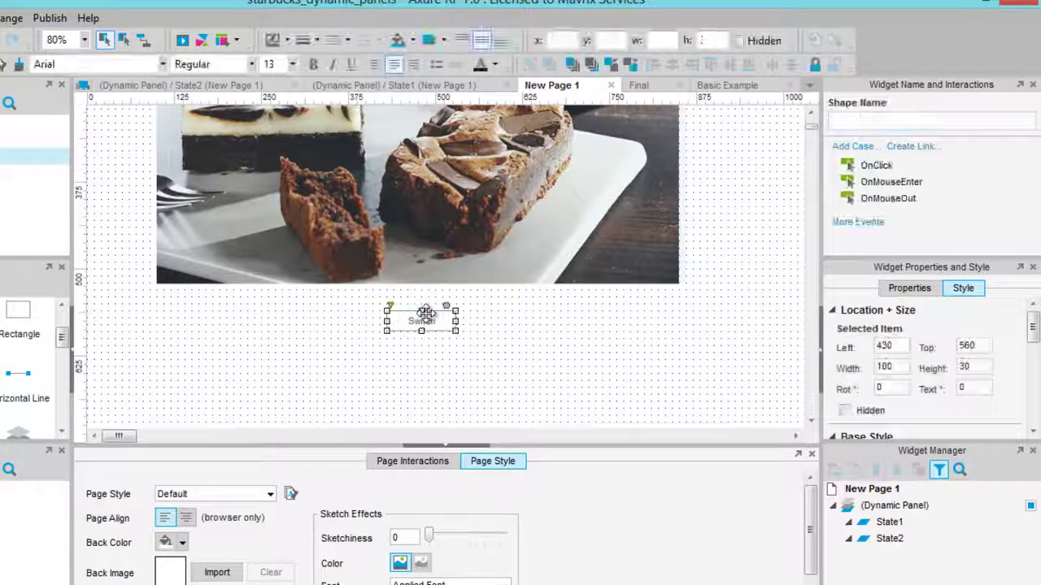
pyautogui.doubleClick(878, 165)
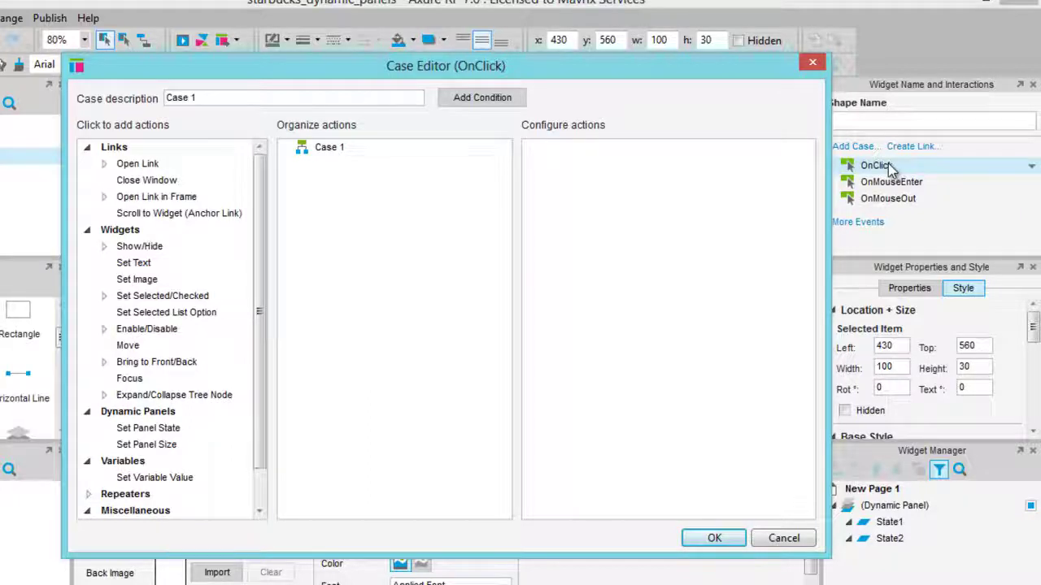
# Make the OnClick case set the dynamic panel to State2 with a fade animation.
pyautogui.click(144, 429)
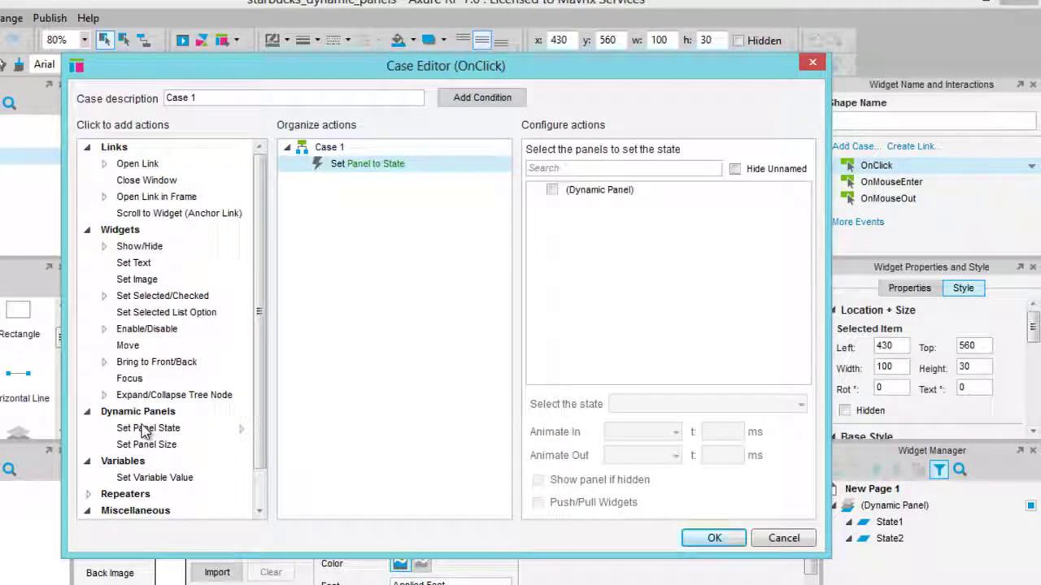
pyautogui.click(553, 192)
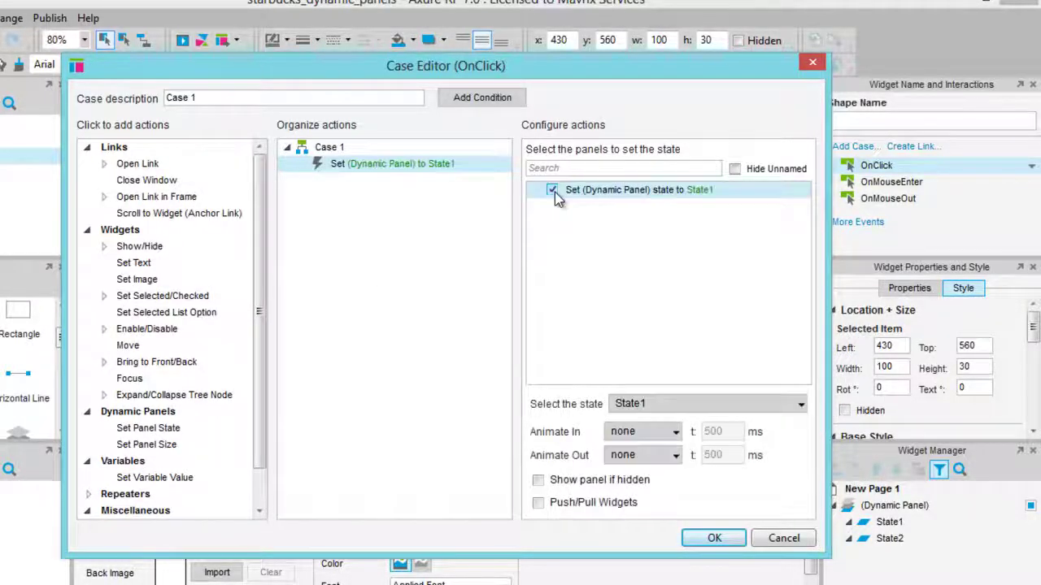
pyautogui.click(629, 407)
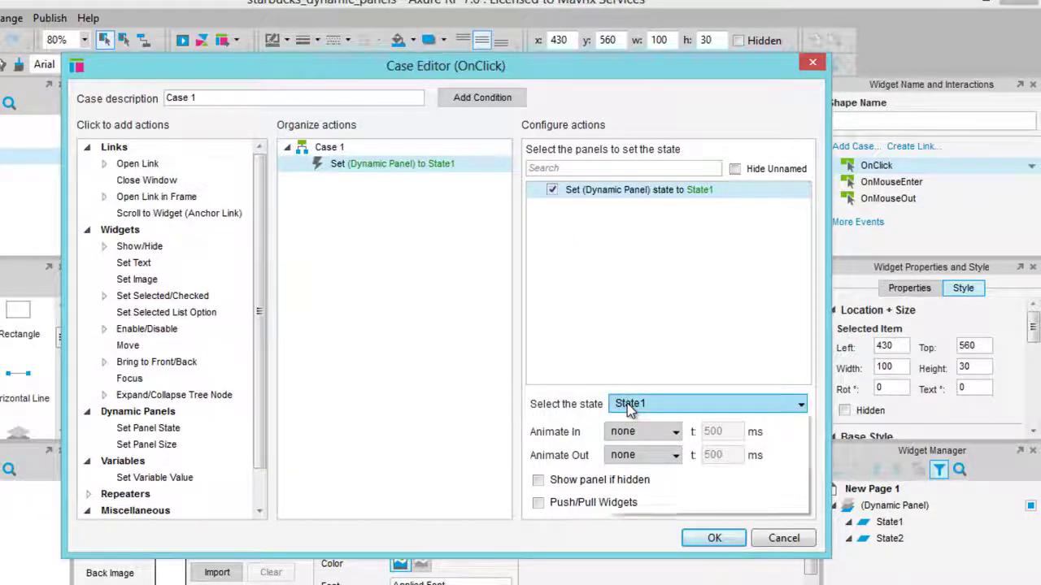
pyautogui.click(625, 439)
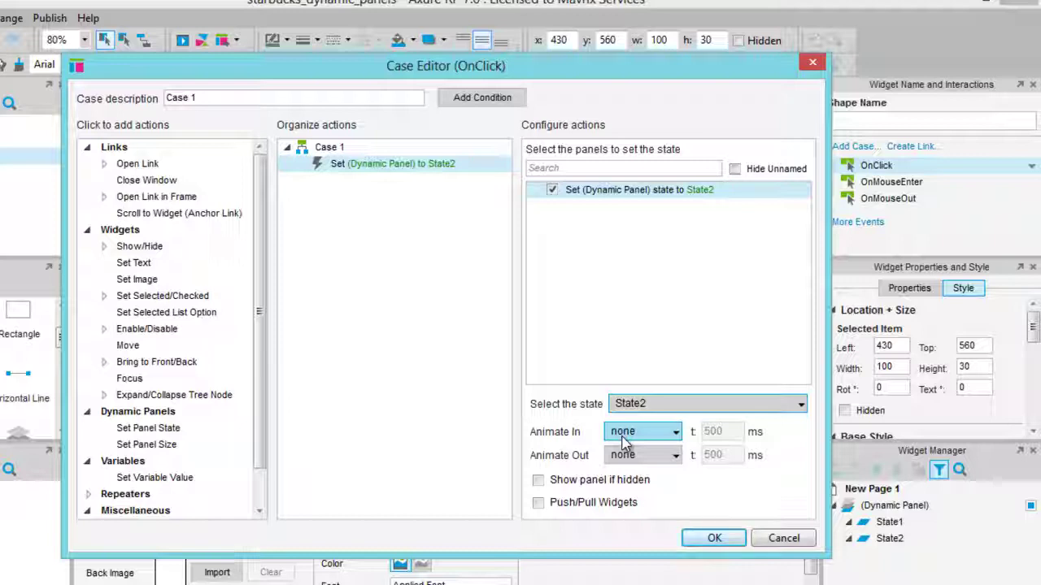
pyautogui.click(627, 432)
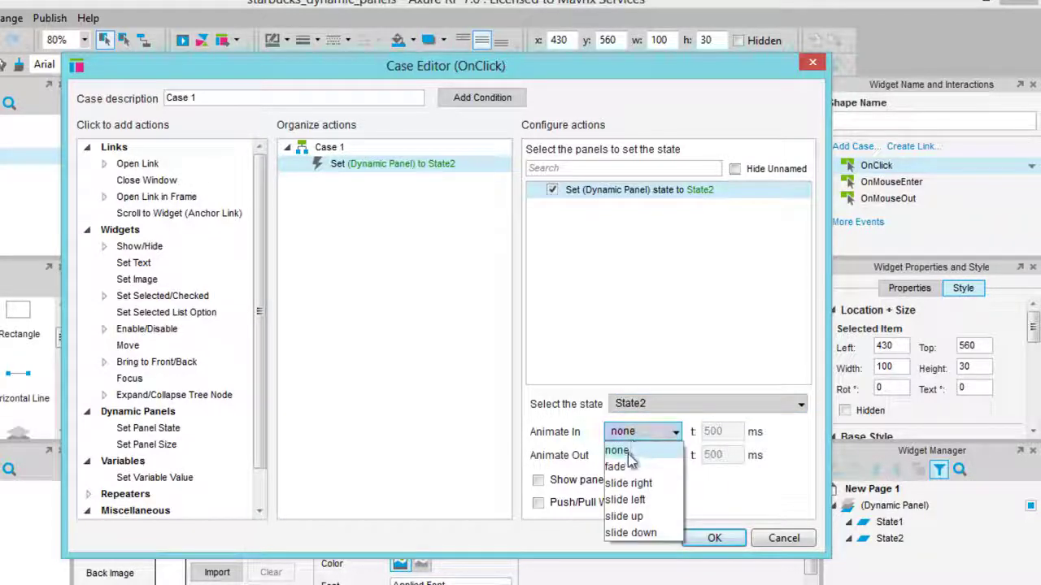
pyautogui.click(626, 467)
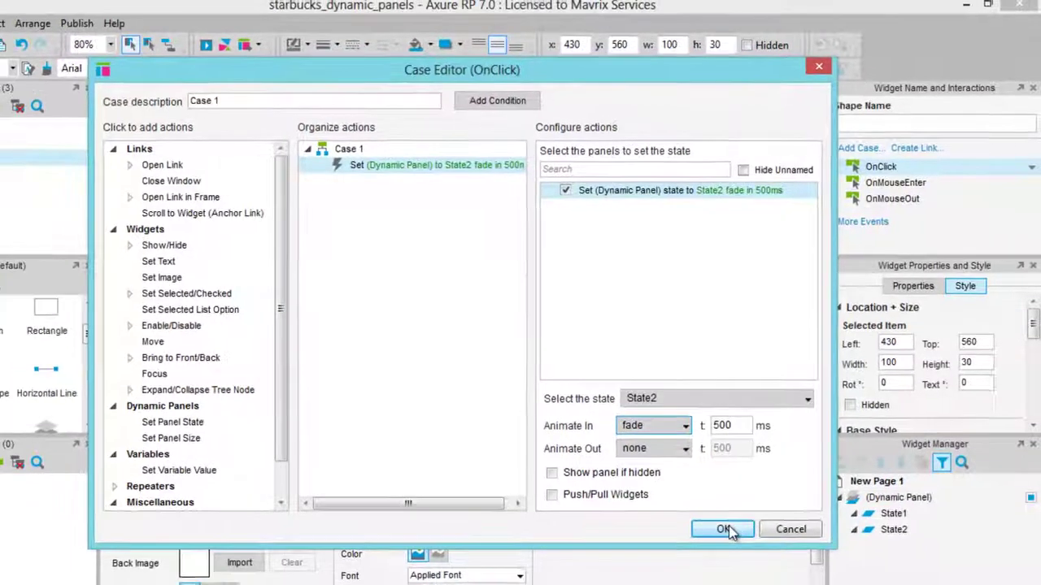
pyautogui.click(714, 538)
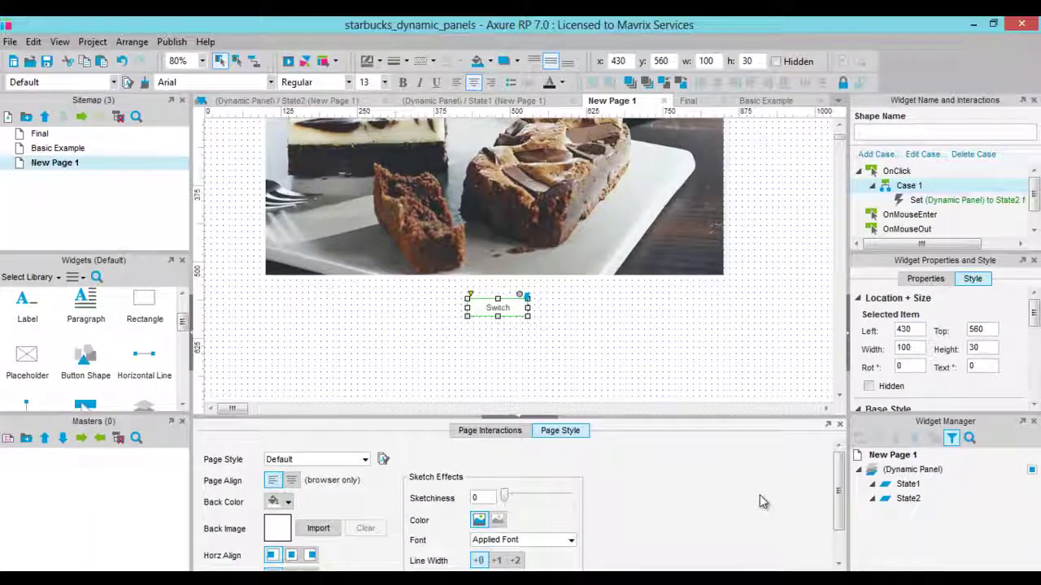
# Preview New Page 1 in the browser.
pyautogui.click(772, 299)
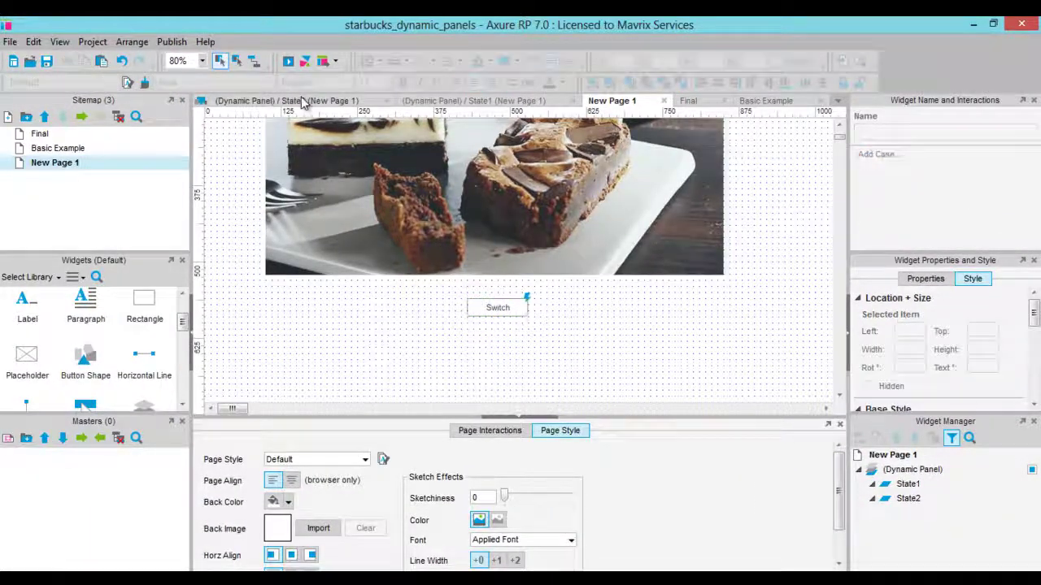
pyautogui.click(171, 42)
pyautogui.click(184, 63)
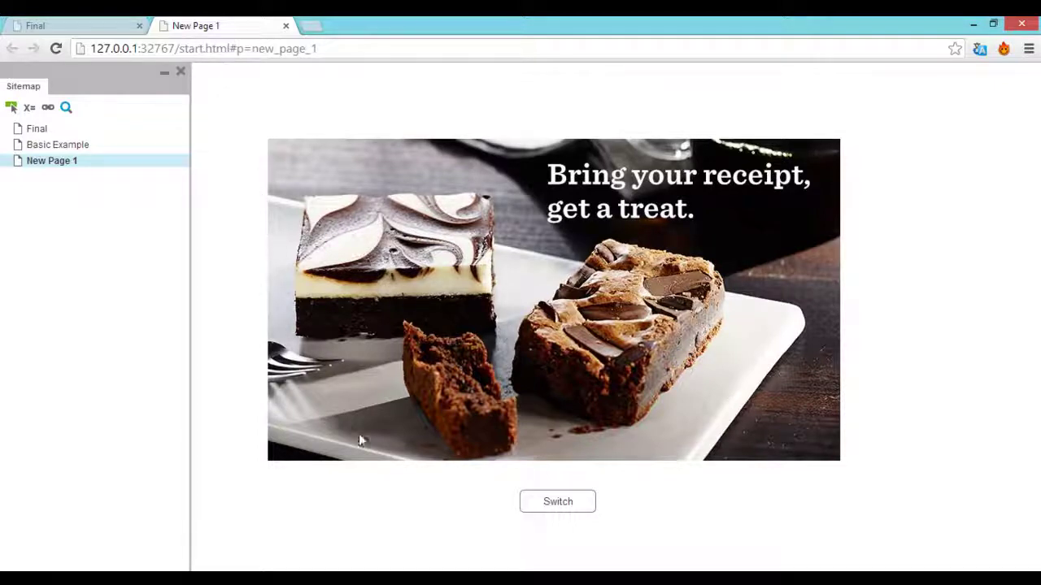
# Click Switch in the Chrome preview to fade the cake picture to the coffee picture.
pyautogui.click(564, 505)
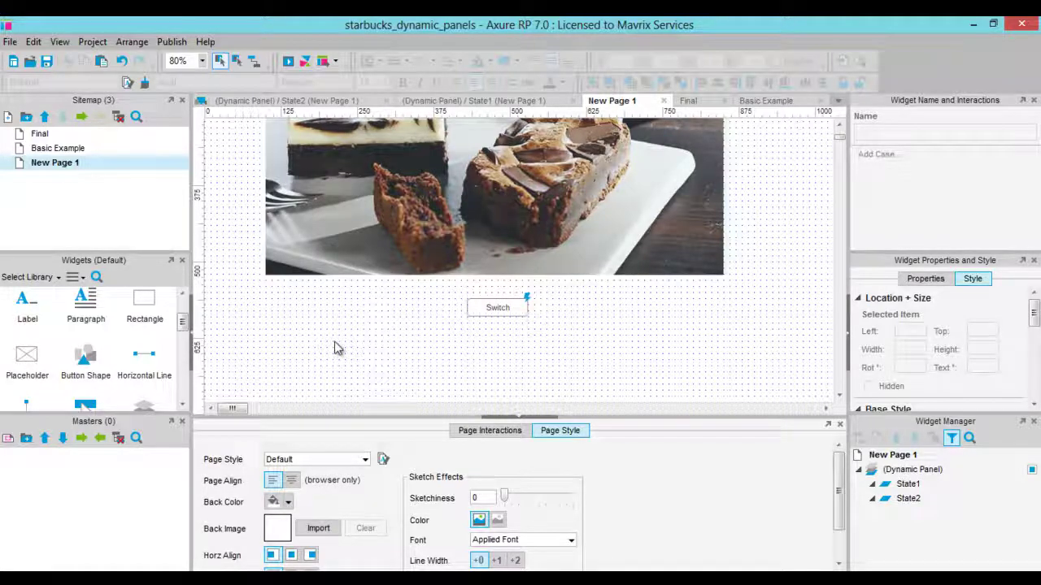
pyautogui.scroll(1, 339, 348)
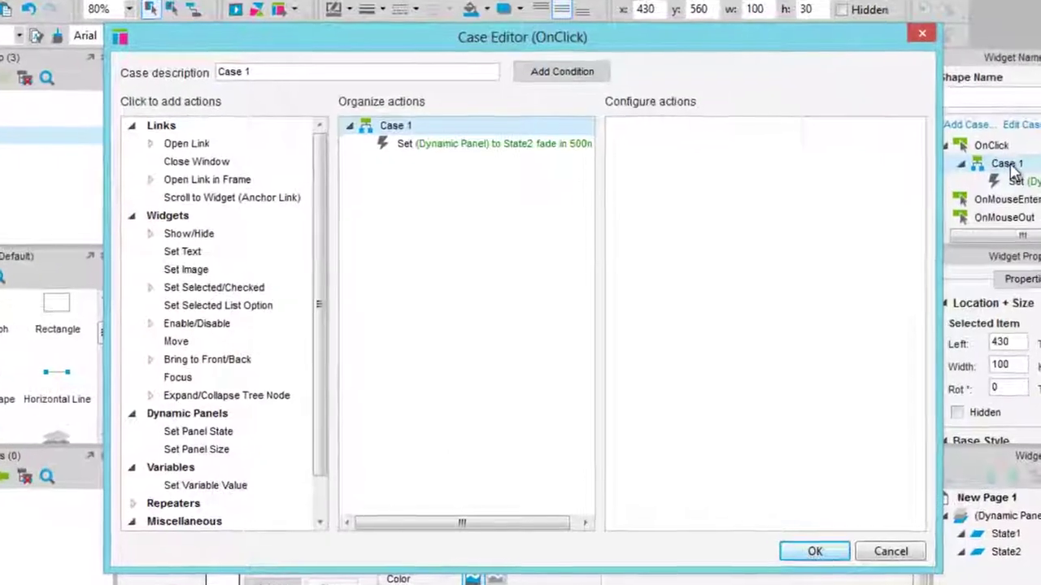
# Give Case 1 the condition: state of (Dynamic Panel) equals State1, then save the case.
pyautogui.click(578, 72)
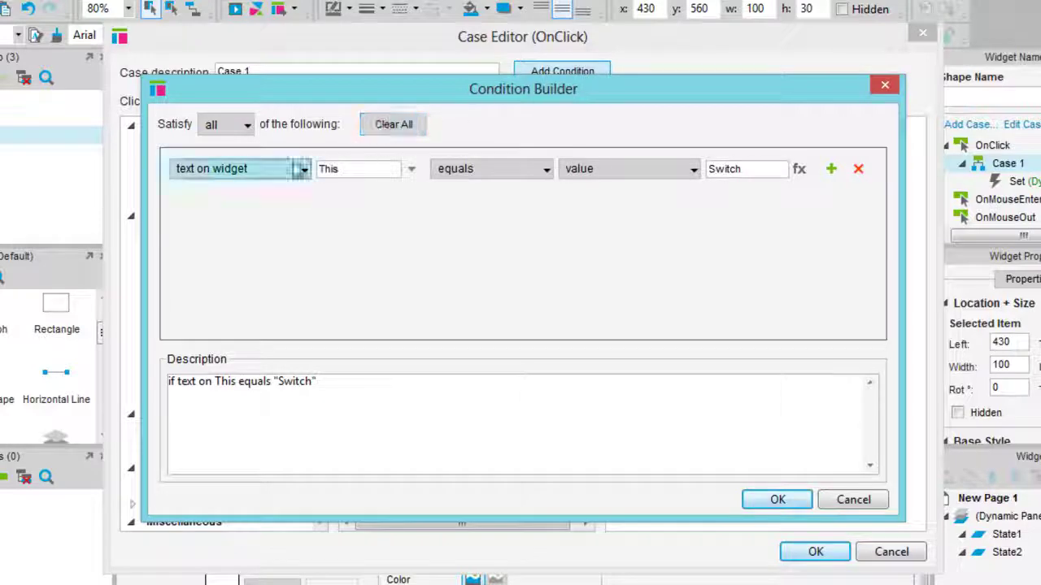
pyautogui.click(297, 170)
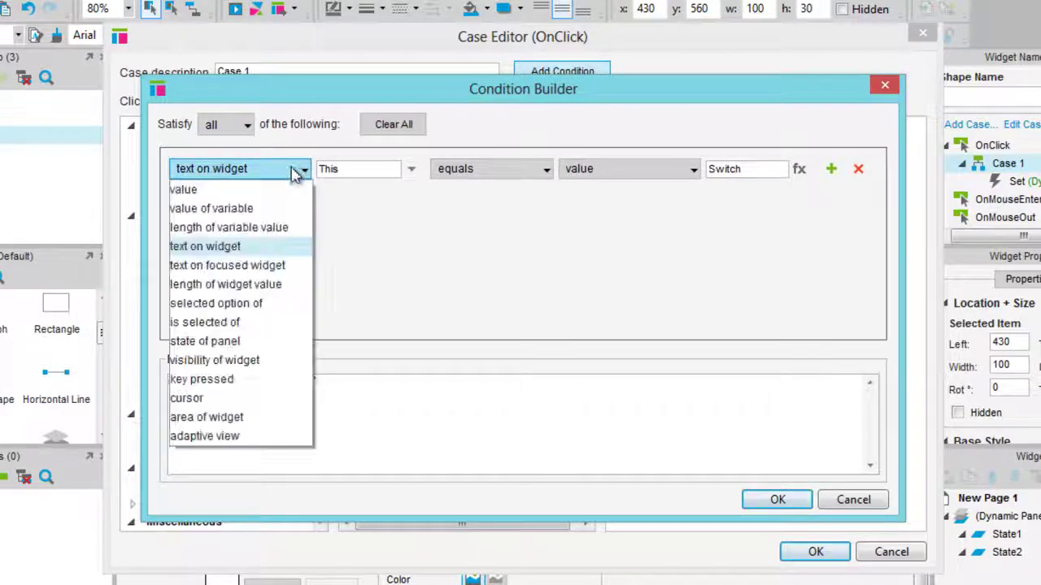
pyautogui.click(241, 344)
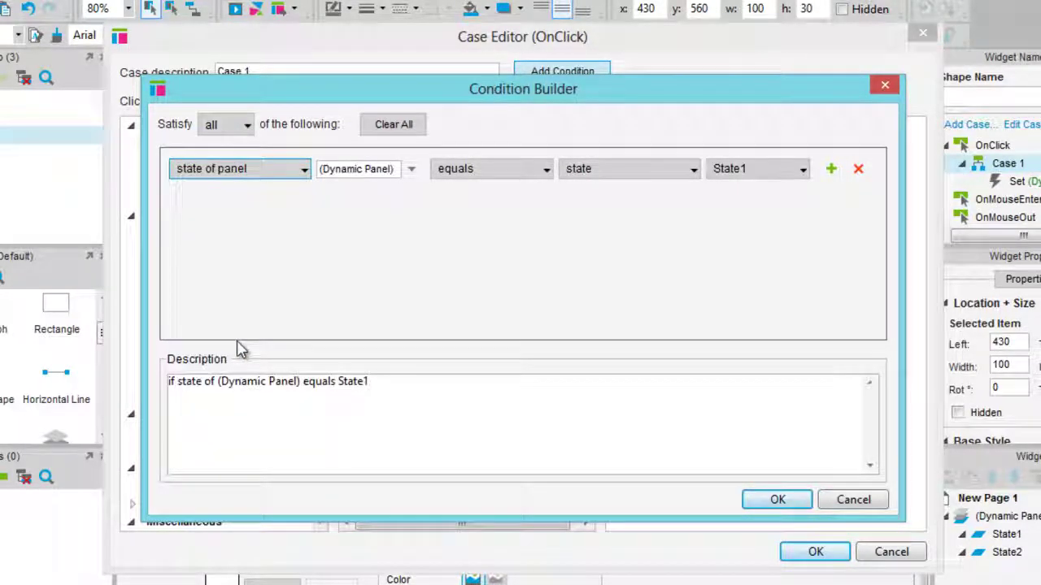
pyautogui.click(413, 171)
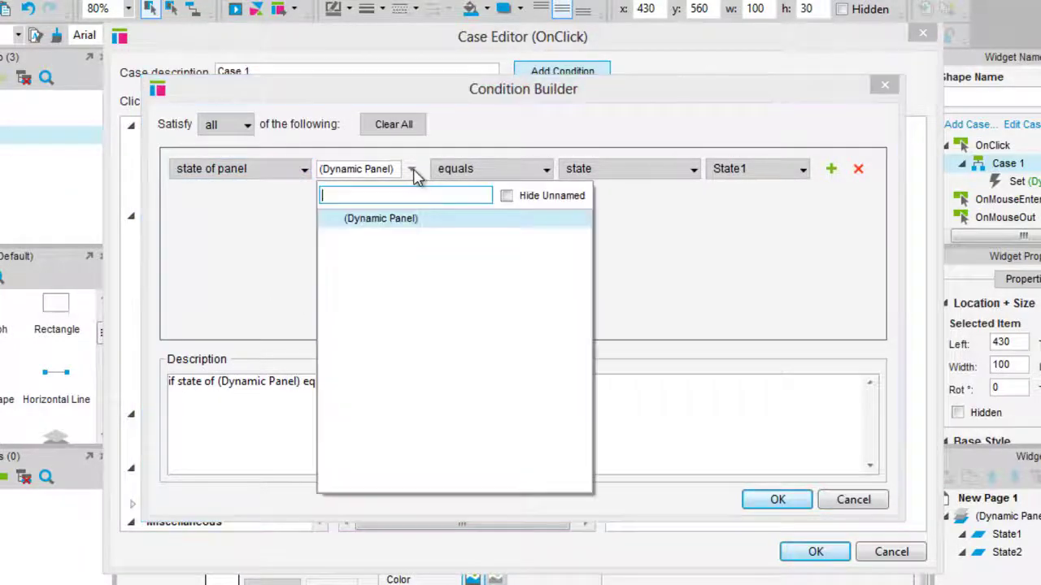
pyautogui.click(805, 220)
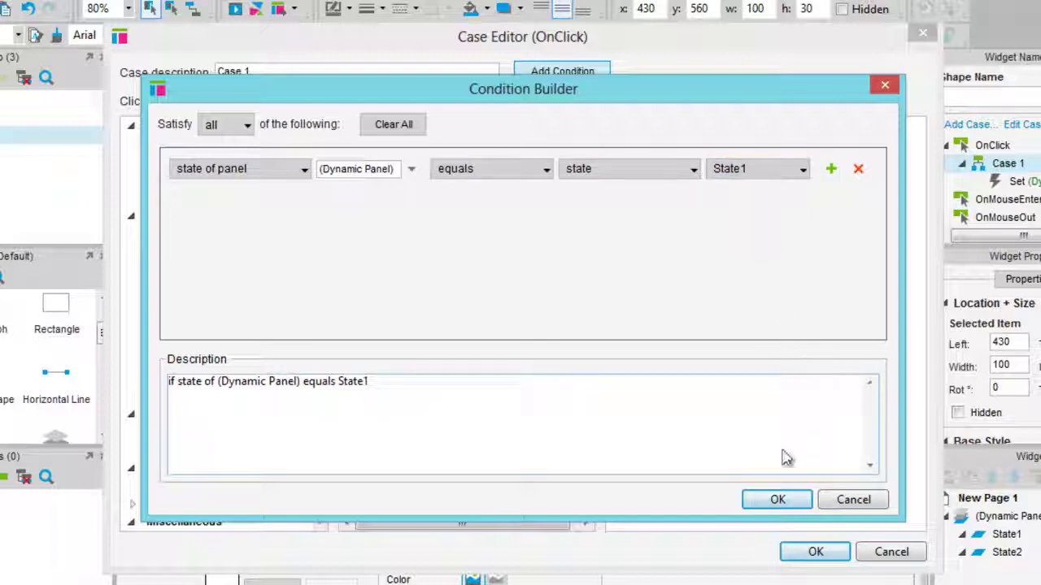
pyautogui.click(778, 501)
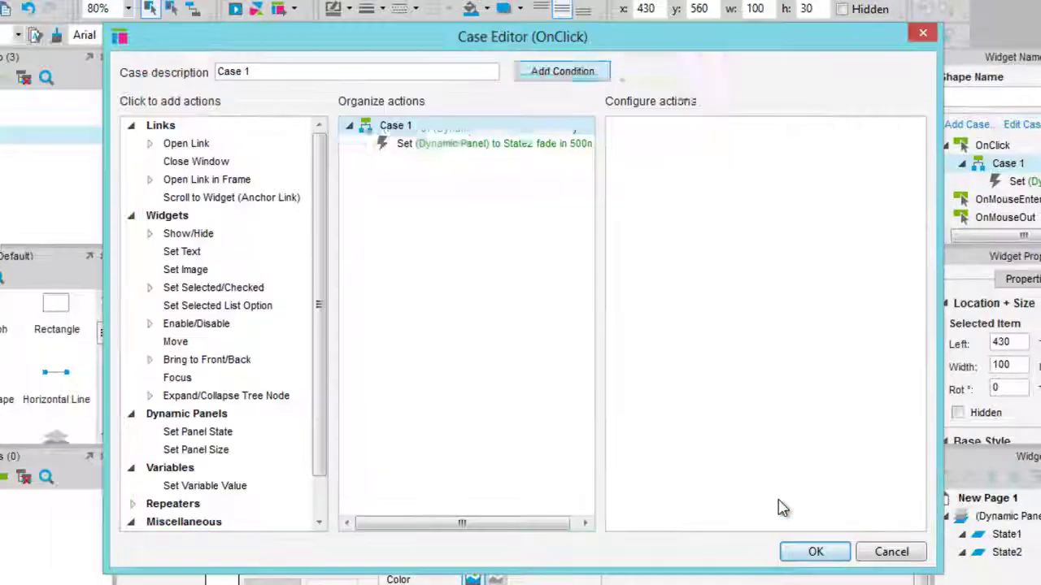
pyautogui.click(814, 553)
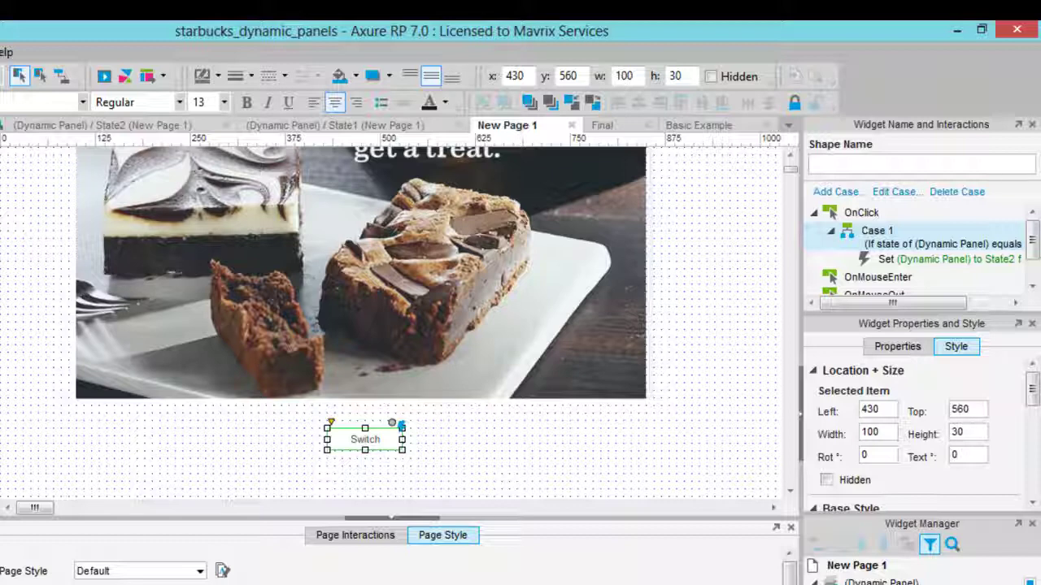
# Add a second case, Case 2 (Else If True), to the Switch button's OnClick event.
pyautogui.click(861, 215)
pyautogui.rightClick(863, 220)
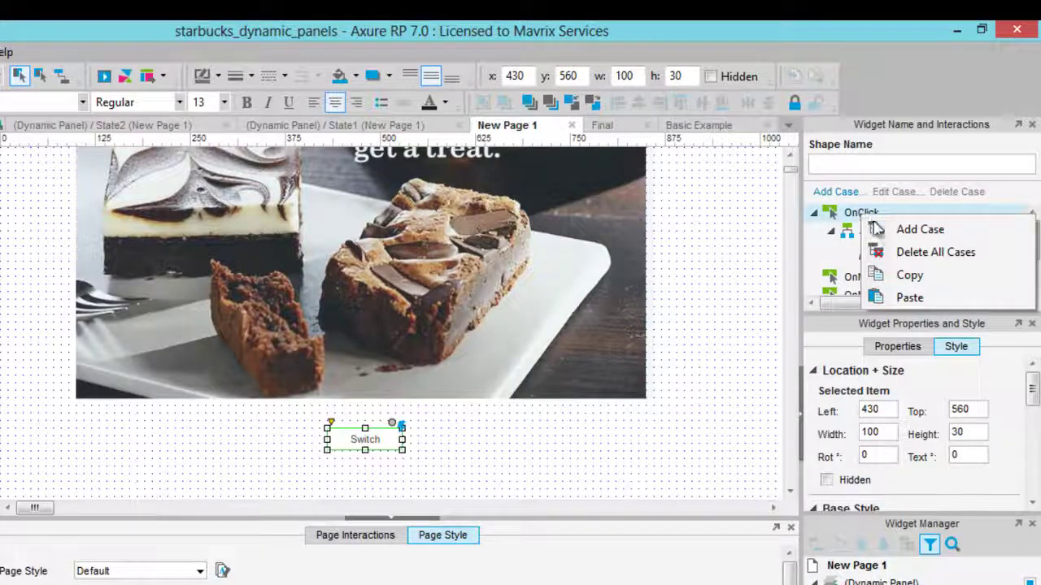
pyautogui.click(917, 230)
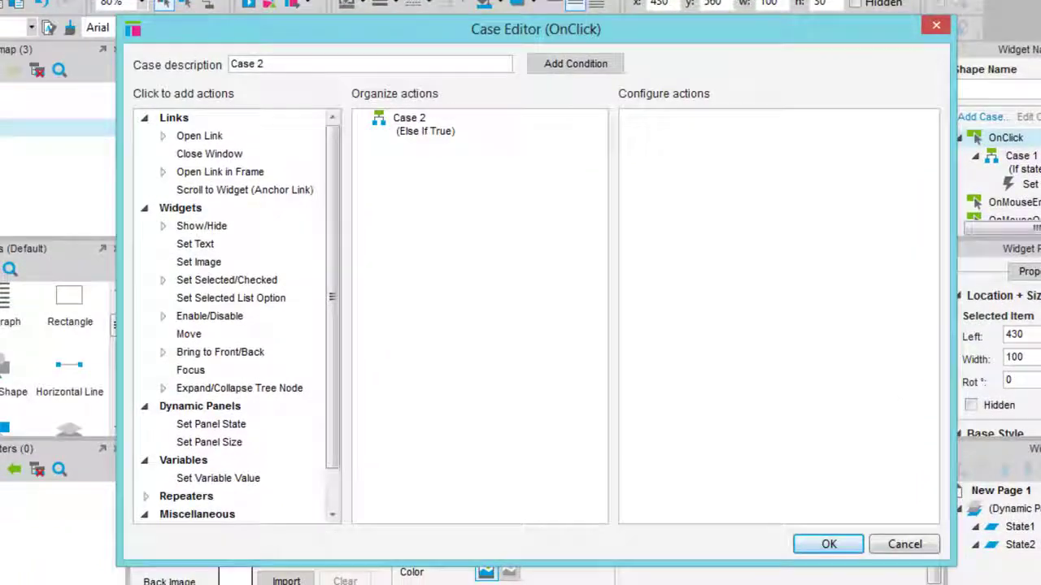
# Give Case 2 the condition that the panel's state equals State2.
pyautogui.click(559, 65)
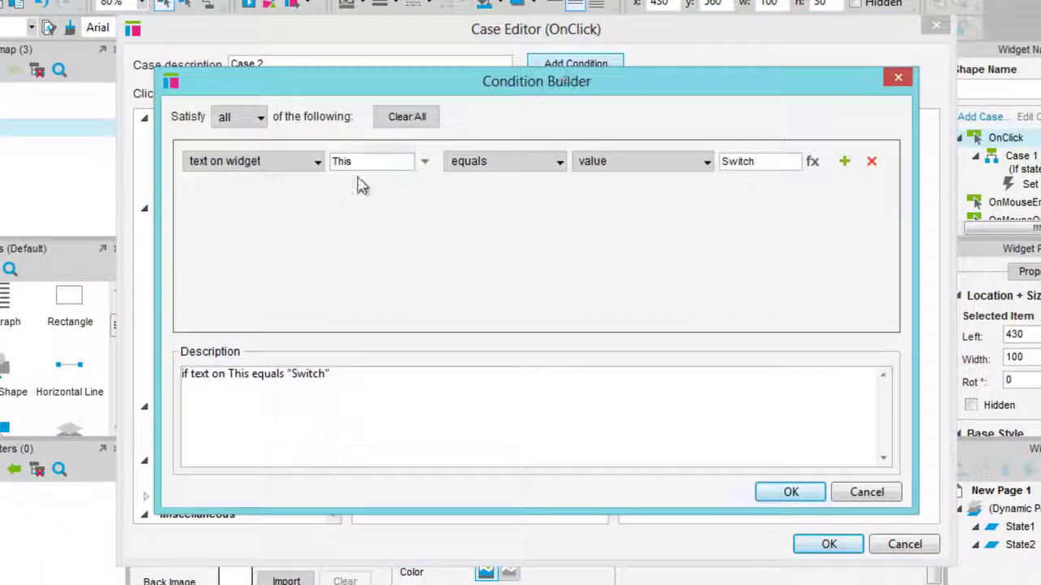
pyautogui.click(307, 167)
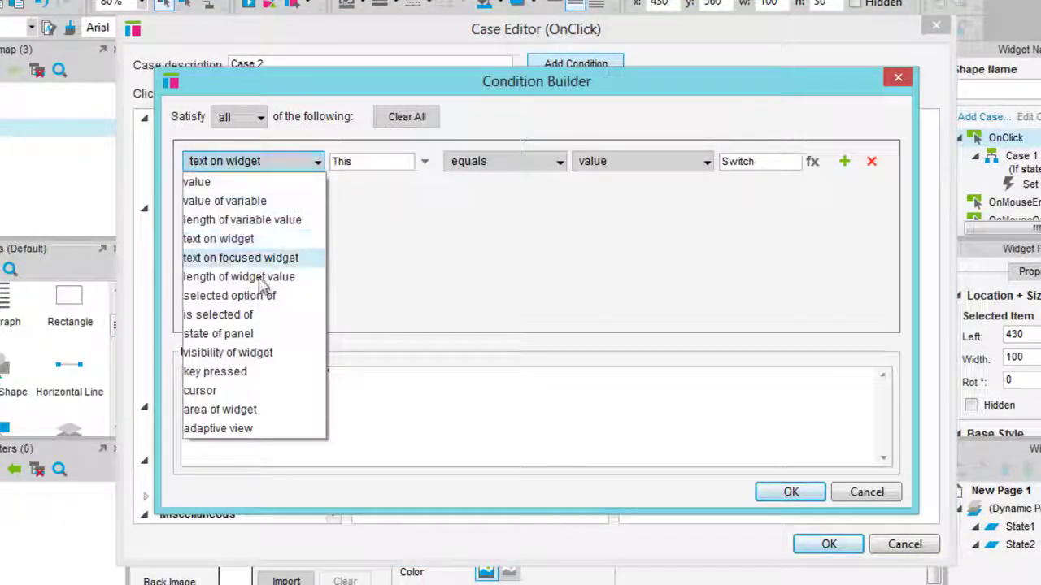
pyautogui.click(248, 334)
pyautogui.click(738, 163)
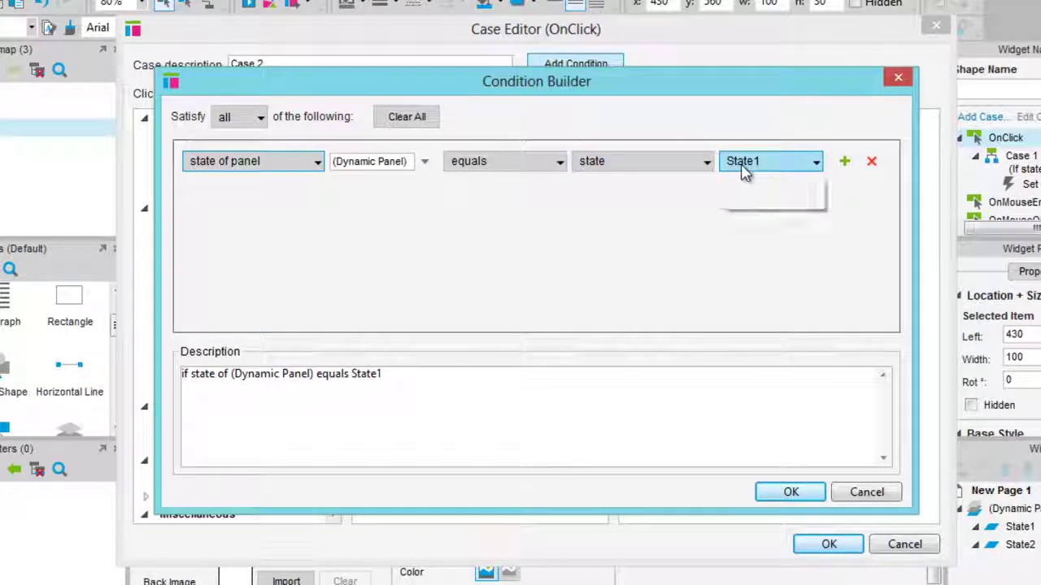
pyautogui.click(738, 202)
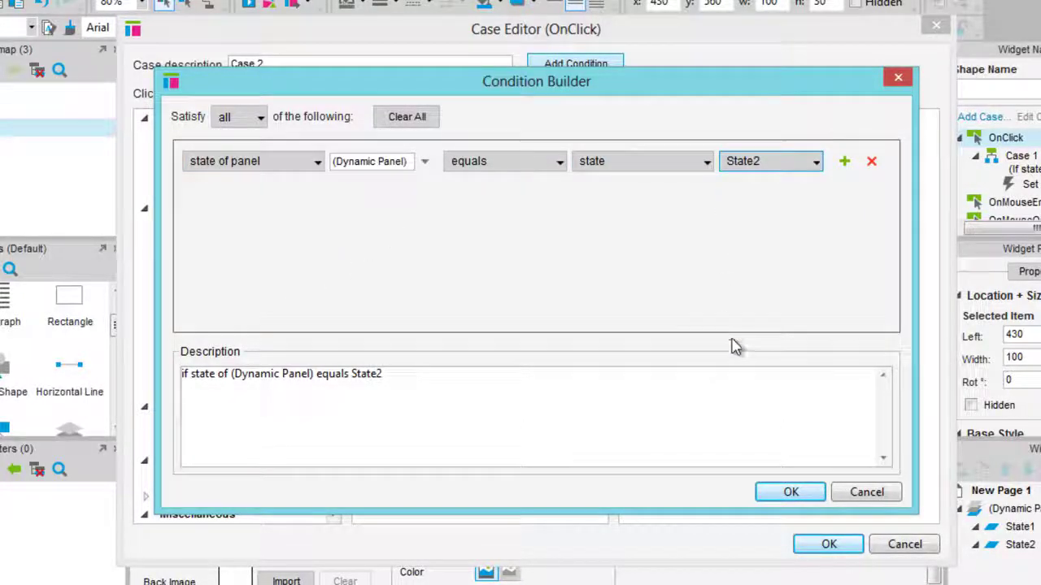
pyautogui.click(790, 492)
# Make Case 2 fade the (Dynamic Panel) back to State1, then preview the page in the browser.
pyautogui.scroll(-2, 295, 418)
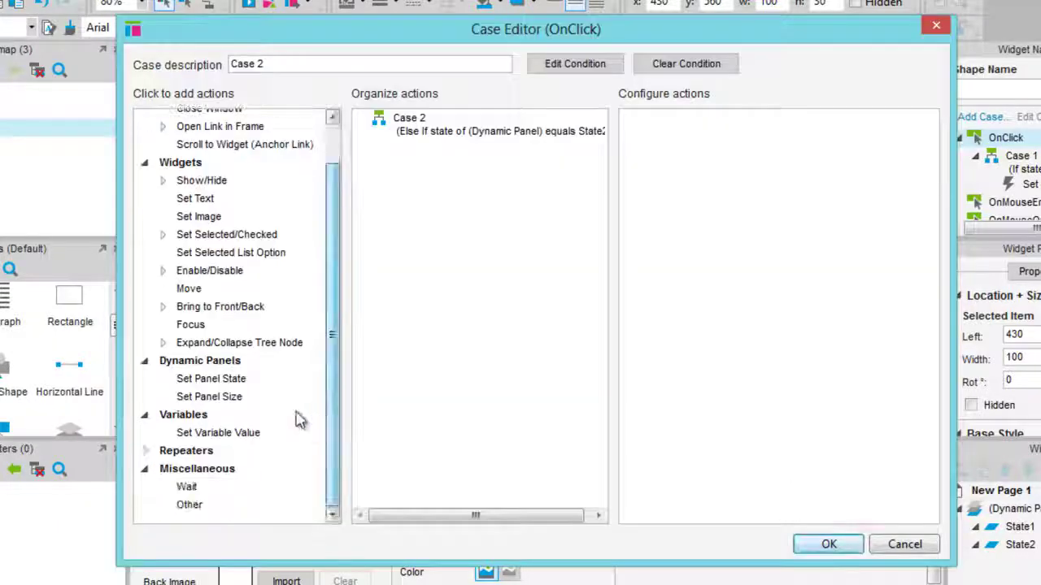
pyautogui.click(218, 380)
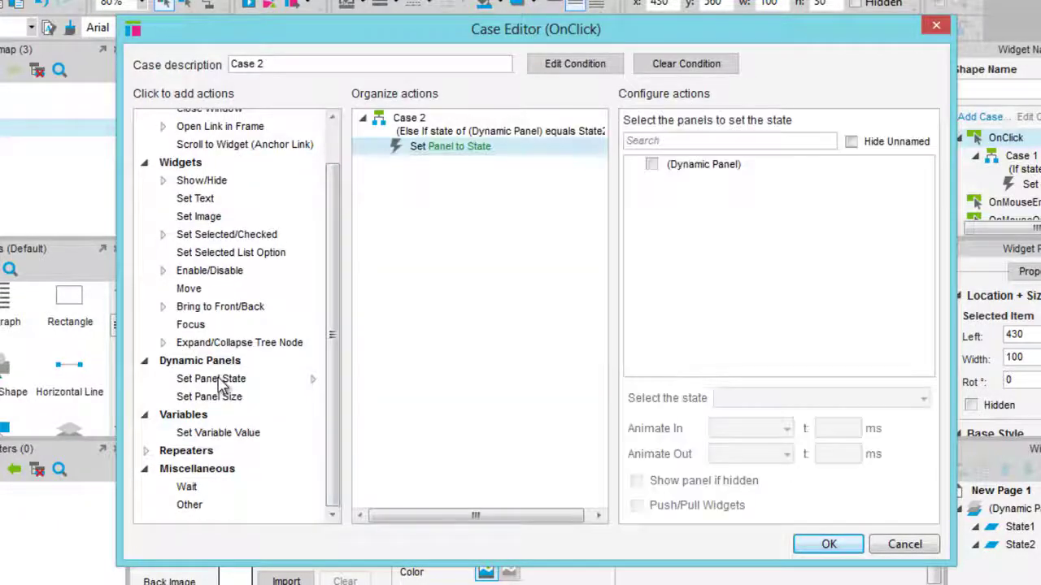
pyautogui.click(651, 164)
pyautogui.click(781, 429)
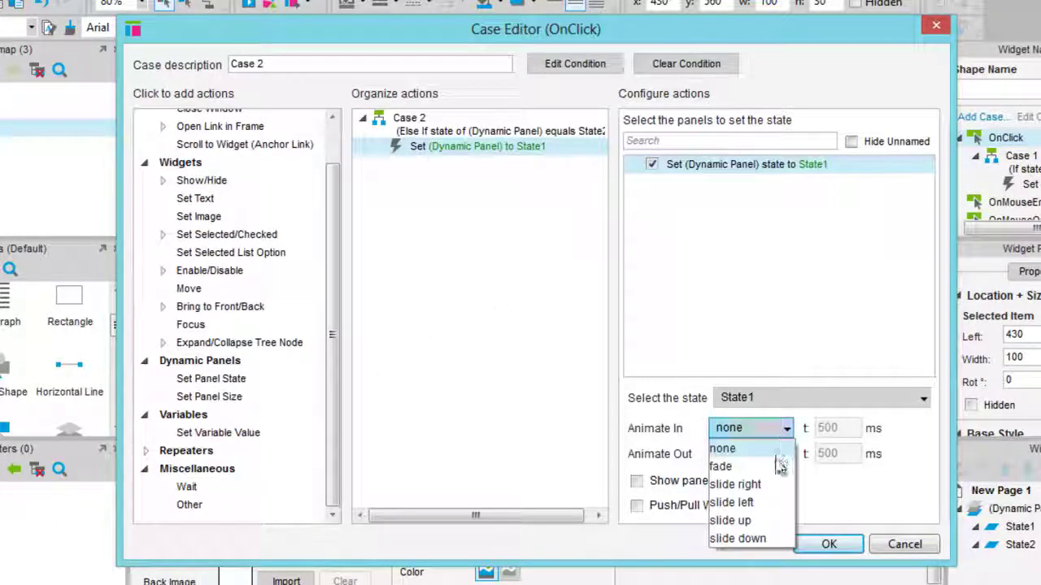
pyautogui.click(768, 457)
pyautogui.click(829, 544)
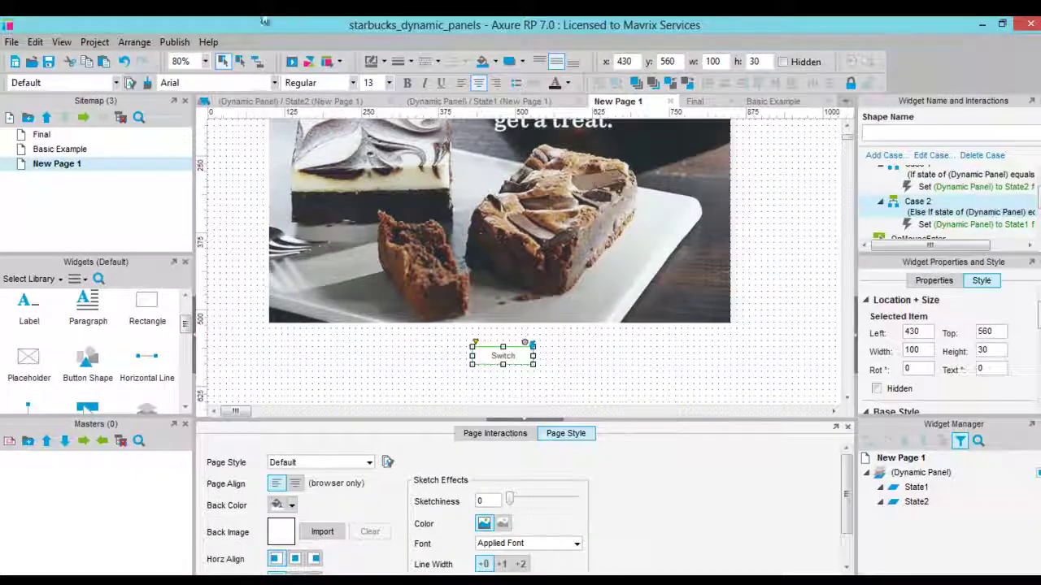
pyautogui.click(174, 42)
pyautogui.click(186, 64)
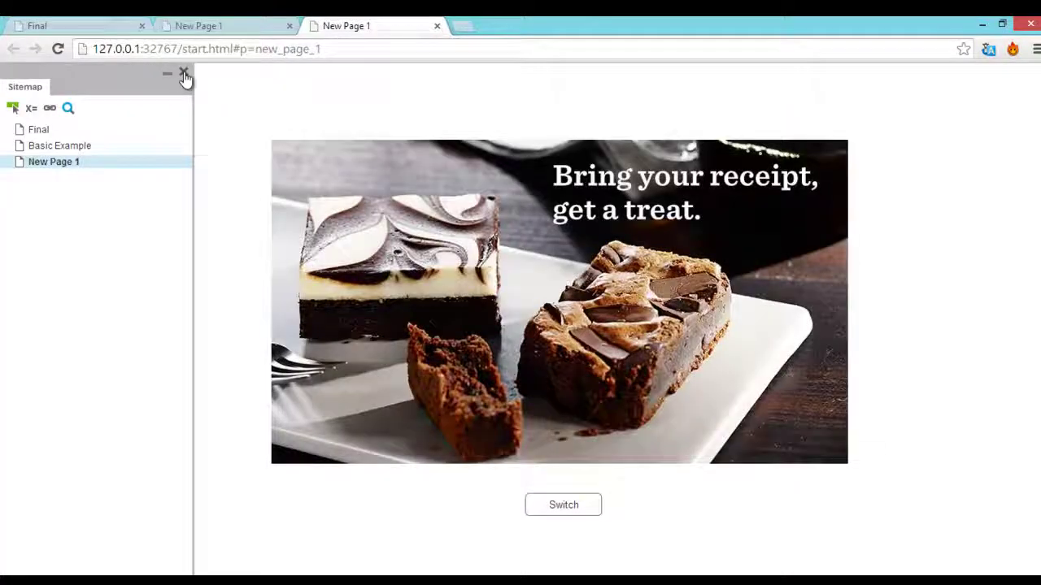
# Close the preview's sitemap and click Switch twice, toggling to coffee and back to cake.
pyautogui.click(185, 77)
pyautogui.click(371, 506)
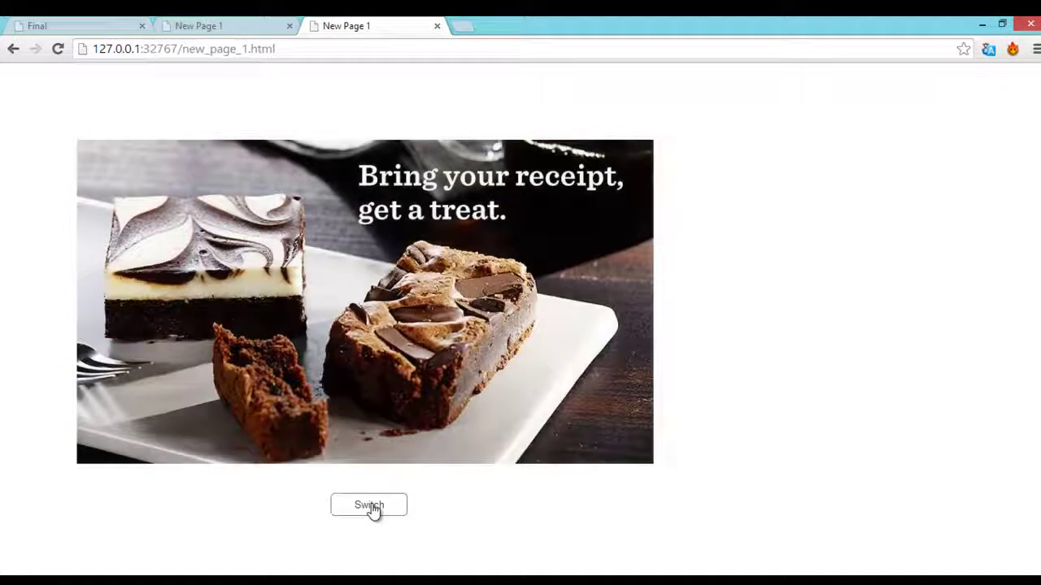
pyautogui.click(371, 506)
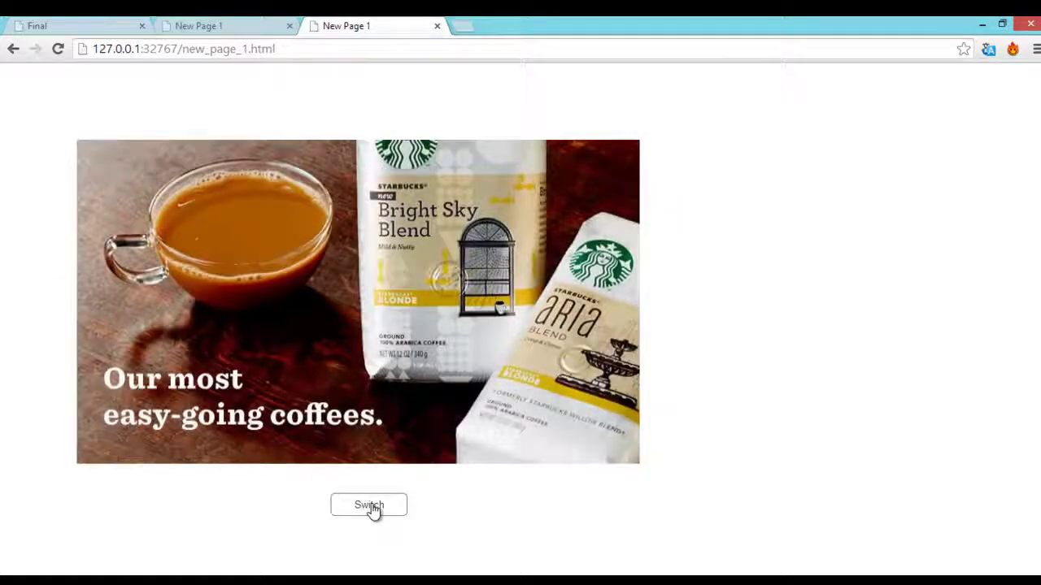
pyautogui.click(372, 507)
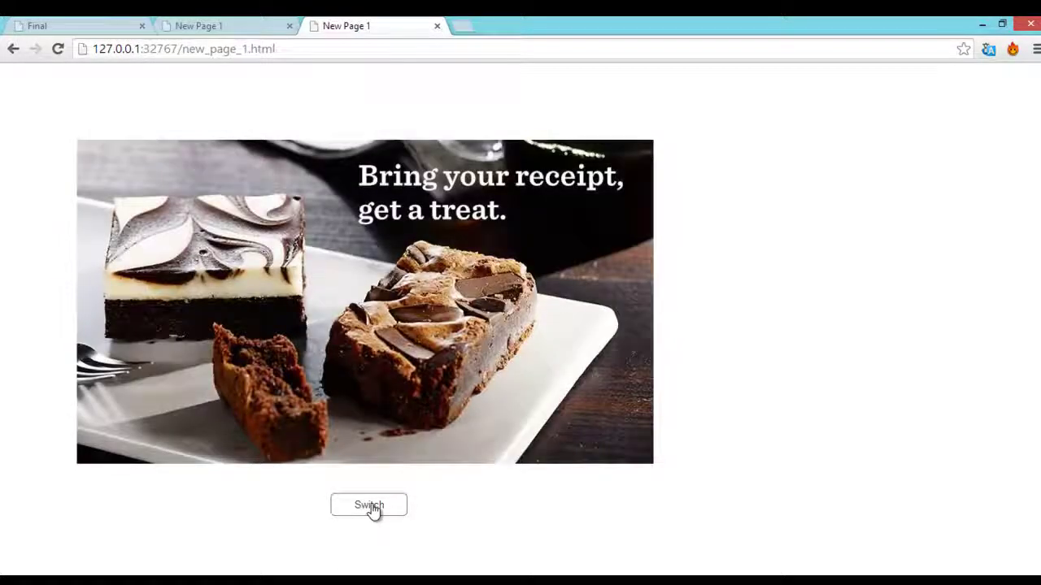